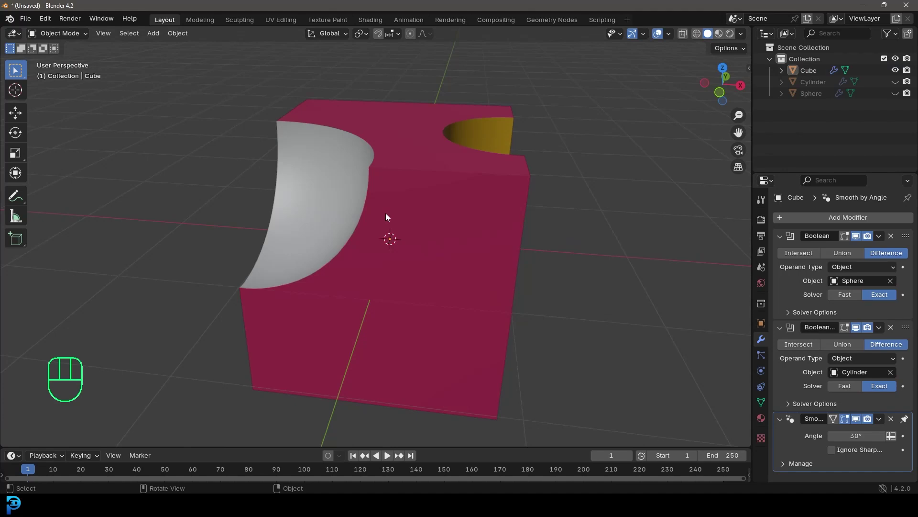
Reveal and select the Sphere cutter to inspect it, then hide it again.
{"action": "middle_click_drag", "start_coordinate": [360, 209], "coordinate": [375, 161]}
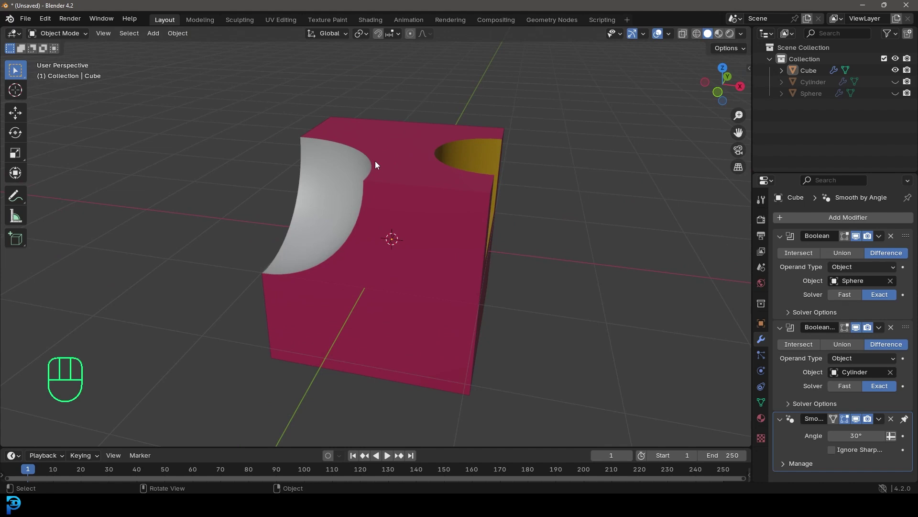
{"action": "left_click", "coordinate": [895, 93]}
{"action": "middle_click_drag", "start_coordinate": [397, 165], "coordinate": [317, 139]}
{"action": "left_click", "coordinate": [349, 99]}
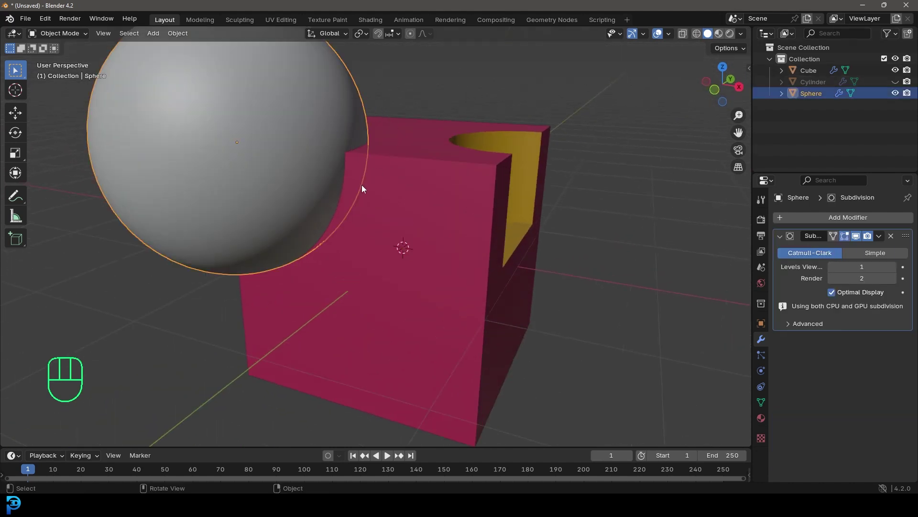
{"action": "middle_click_drag", "start_coordinate": [408, 143], "coordinate": [447, 139]}
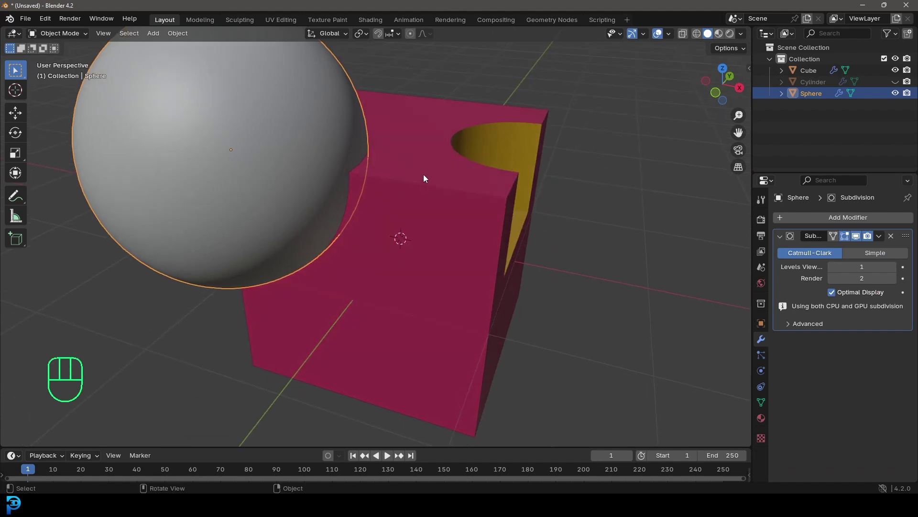
{"action": "middle_click_drag", "start_coordinate": [424, 178], "coordinate": [676, 143]}
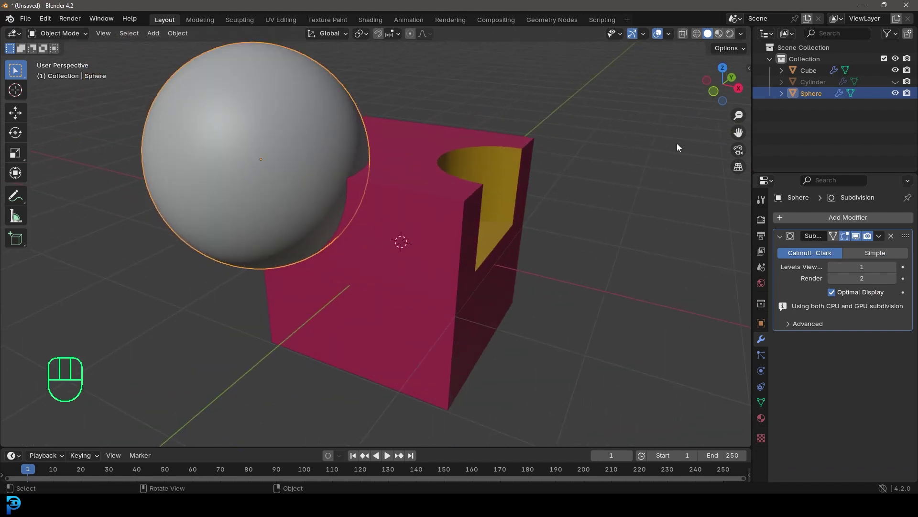
{"action": "left_click", "coordinate": [894, 94]}
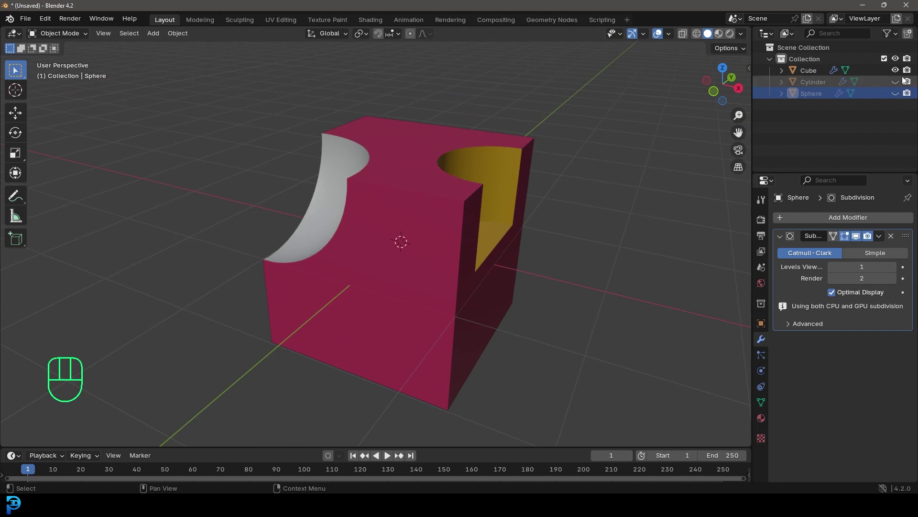
Move the Cylinder cutter along the Z axis, then hide it again.
{"action": "left_click", "coordinate": [896, 83]}
{"action": "left_click", "coordinate": [562, 148]}
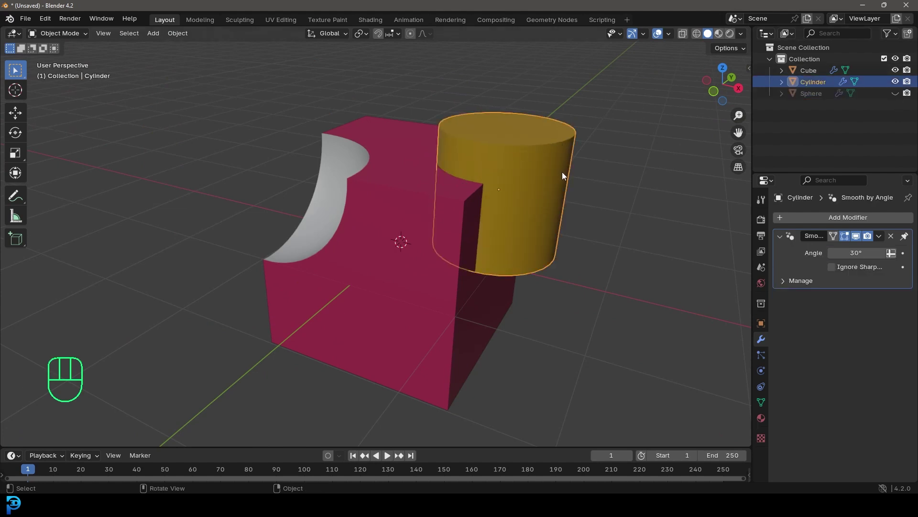
{"action": "key", "text": "g"}
{"action": "key", "text": "z"}
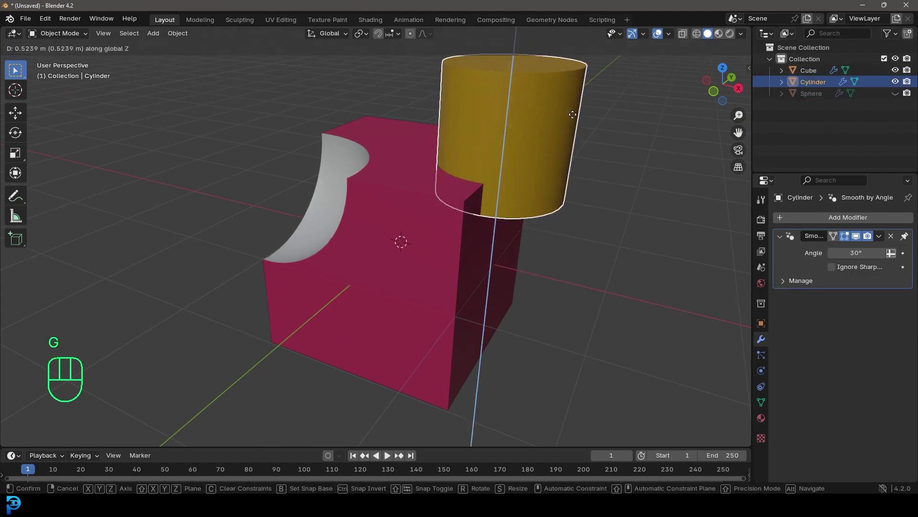
{"action": "key", "text": "Return"}
{"action": "left_click", "coordinate": [896, 81]}
{"action": "middle_click_drag", "start_coordinate": [555, 162], "coordinate": [416, 198]}
Preview the cube's sphere Boolean as Union and Intersect, then set it back to Difference.
{"action": "left_click", "coordinate": [440, 184]}
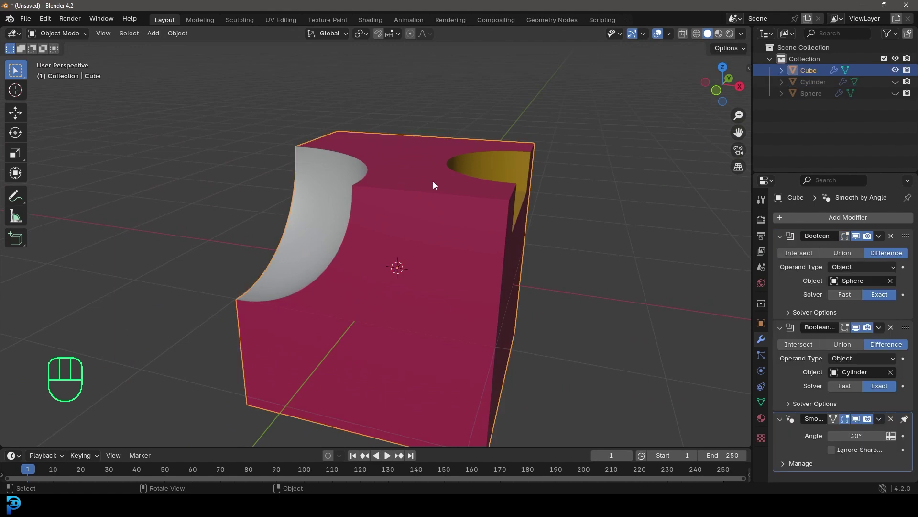
{"action": "left_click", "coordinate": [838, 252]}
{"action": "left_click", "coordinate": [804, 254]}
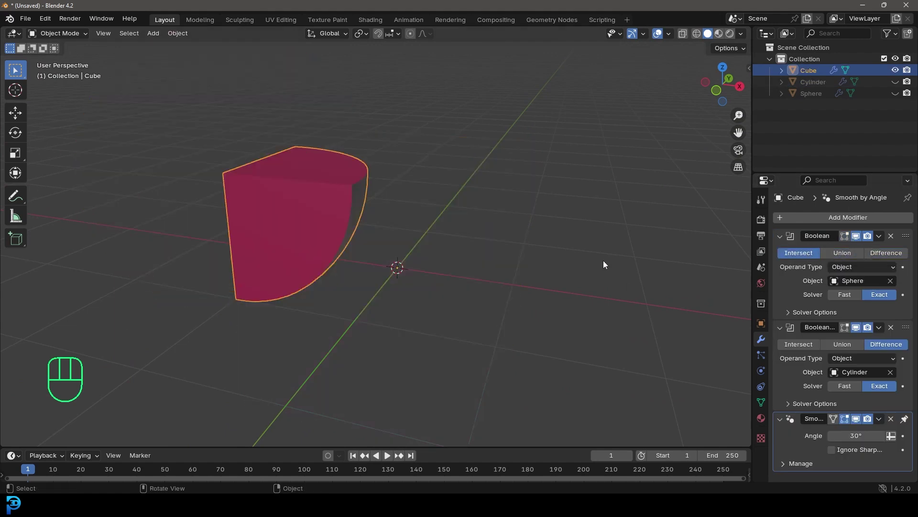
{"action": "middle_click_drag", "start_coordinate": [604, 260], "coordinate": [449, 194]}
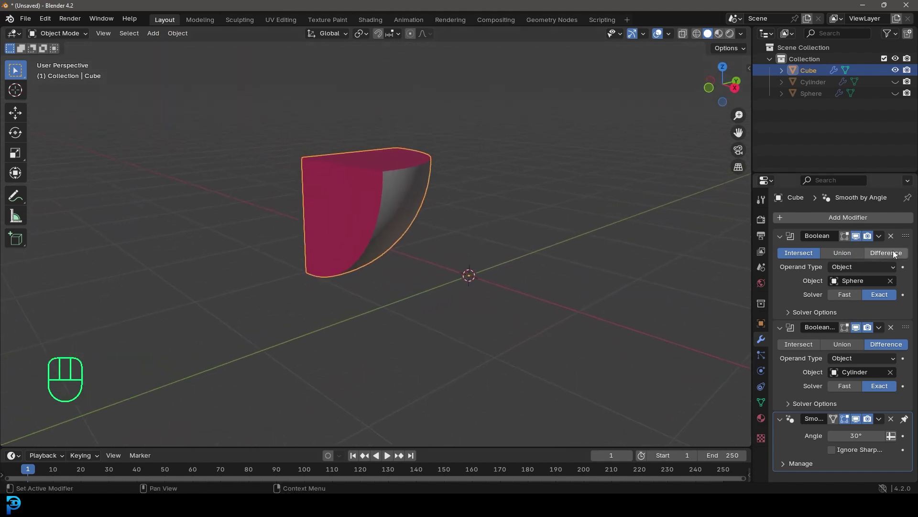
{"action": "left_click", "coordinate": [886, 253]}
{"action": "middle_click_drag", "start_coordinate": [449, 153], "coordinate": [423, 206]}
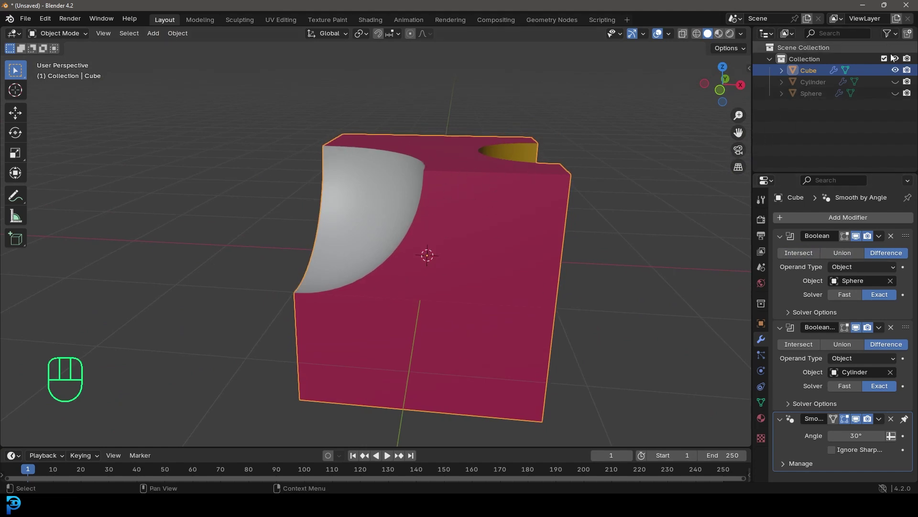
Show both cutters to view all three objects together, then hide both again.
{"action": "left_click", "coordinate": [895, 82]}
{"action": "left_click", "coordinate": [896, 94]}
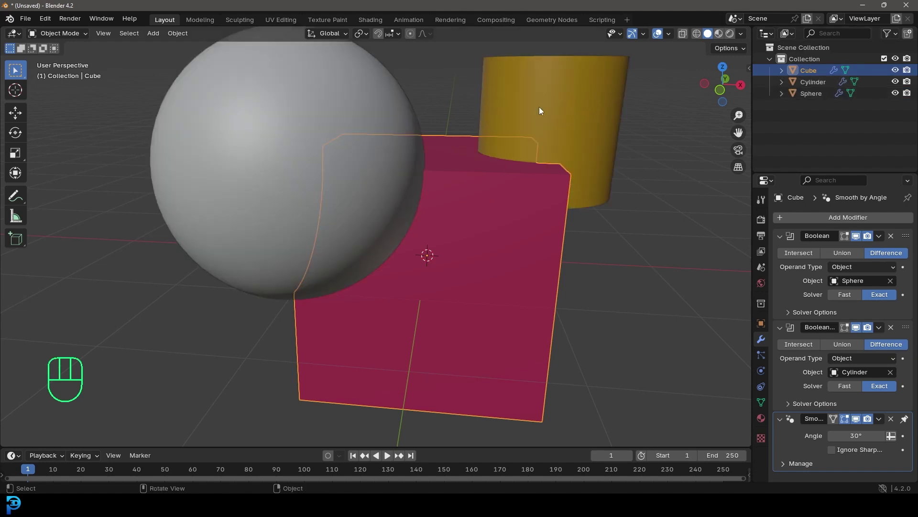
{"action": "middle_click_drag", "start_coordinate": [538, 107], "coordinate": [432, 144]}
{"action": "scroll", "coordinate": [447, 136], "scroll_direction": "down", "scroll_amount": 4}
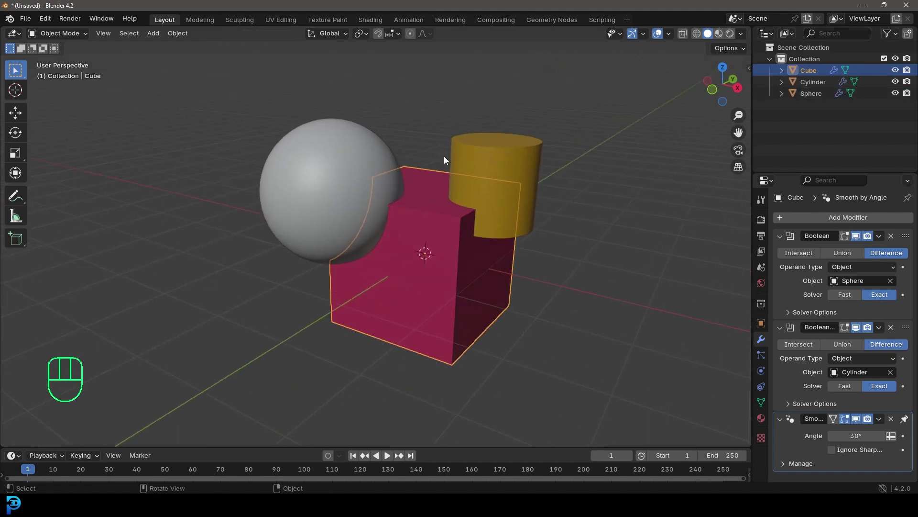
{"action": "scroll", "coordinate": [481, 167], "scroll_direction": "up", "scroll_amount": 2}
{"action": "middle_click_drag", "start_coordinate": [481, 168], "coordinate": [481, 179], "text": "shift"}
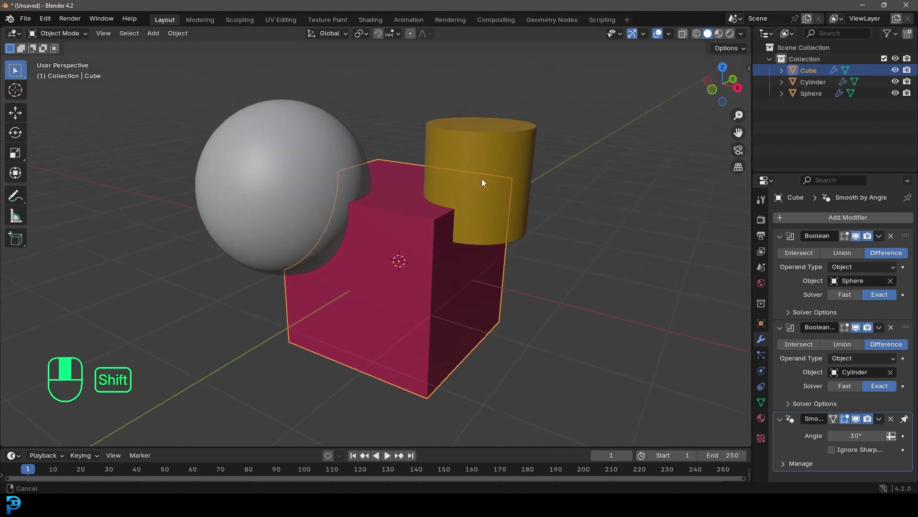
{"action": "left_click", "coordinate": [896, 93]}
{"action": "left_click", "coordinate": [896, 82]}
{"action": "middle_click_drag", "start_coordinate": [537, 157], "coordinate": [500, 190]}
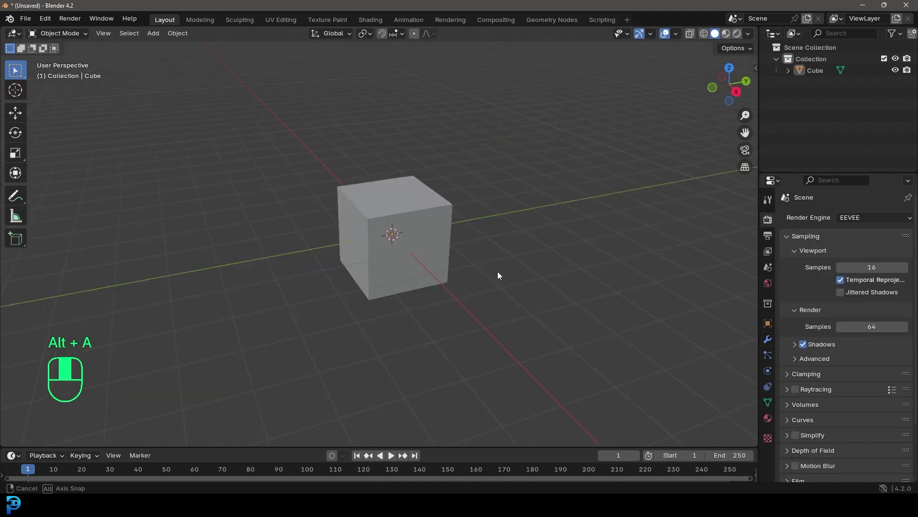
Zoom the viewport in and out around the default grey cube.
{"action": "scroll", "coordinate": [479, 236], "scroll_direction": "up", "scroll_amount": 3}
{"action": "scroll", "coordinate": [496, 245], "scroll_direction": "down", "scroll_amount": 3}
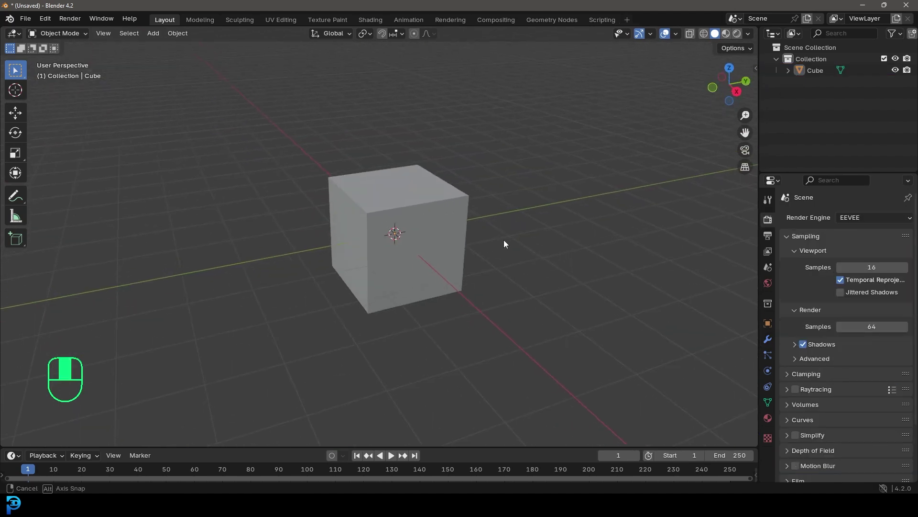
{"action": "middle_click_drag", "start_coordinate": [503, 239], "coordinate": [501, 239]}
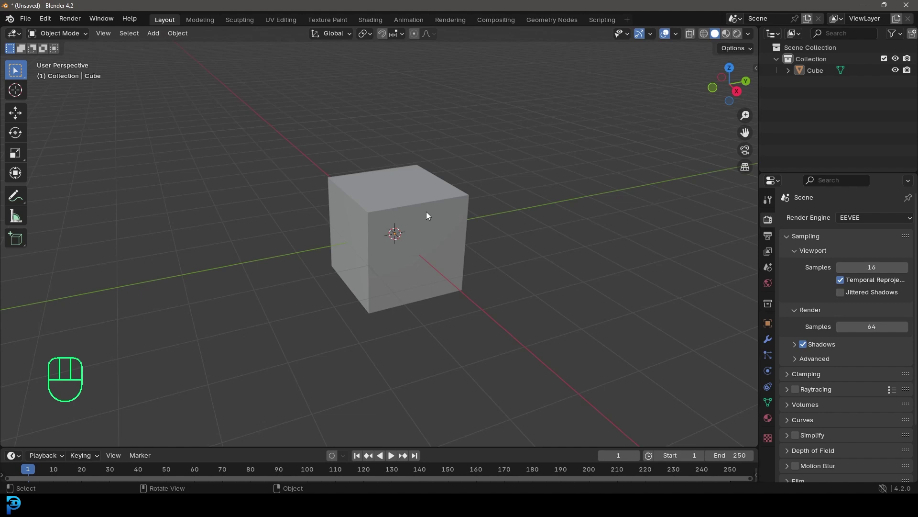
{"action": "scroll", "coordinate": [372, 219], "scroll_direction": "up", "scroll_amount": 3}
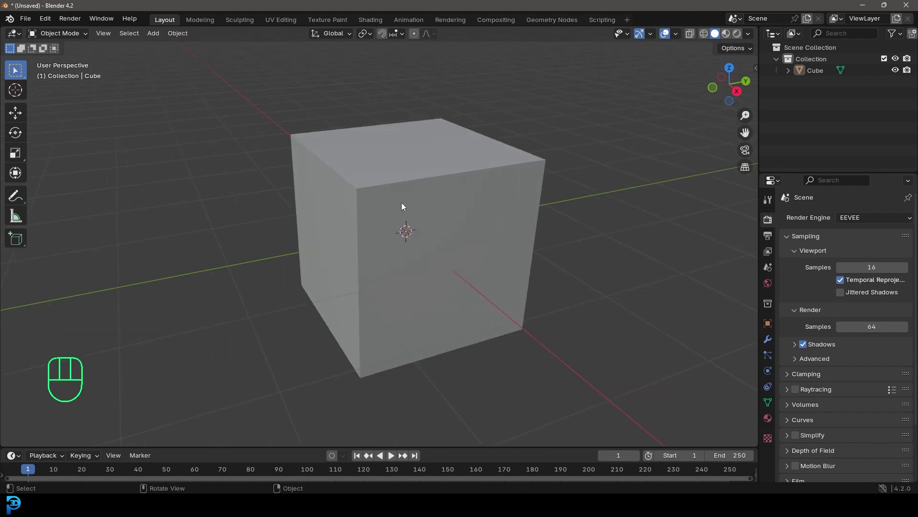
{"action": "scroll", "coordinate": [393, 213], "scroll_direction": "down", "scroll_amount": 3}
{"action": "scroll", "coordinate": [389, 216], "scroll_direction": "up", "scroll_amount": 2}
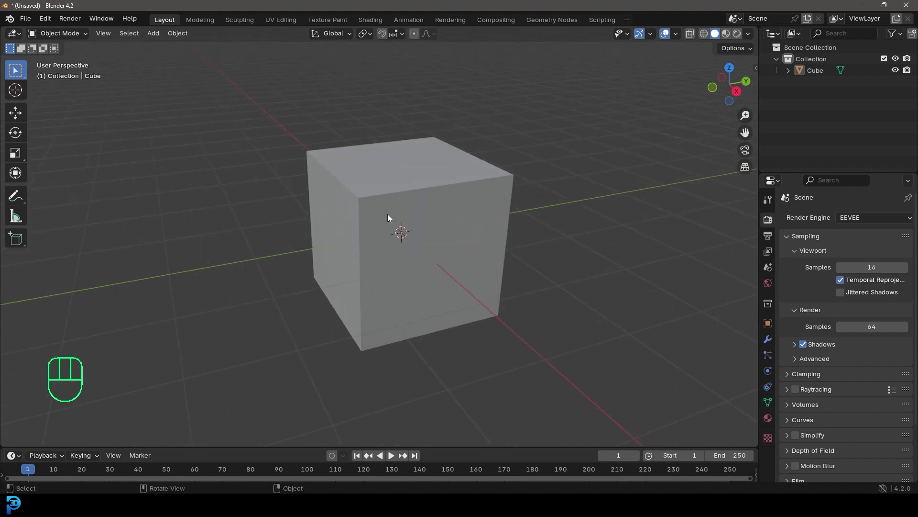
Add a UV Sphere and, in front view, move it to the cube's upper-left corner.
{"action": "key", "text": "shift+a"}
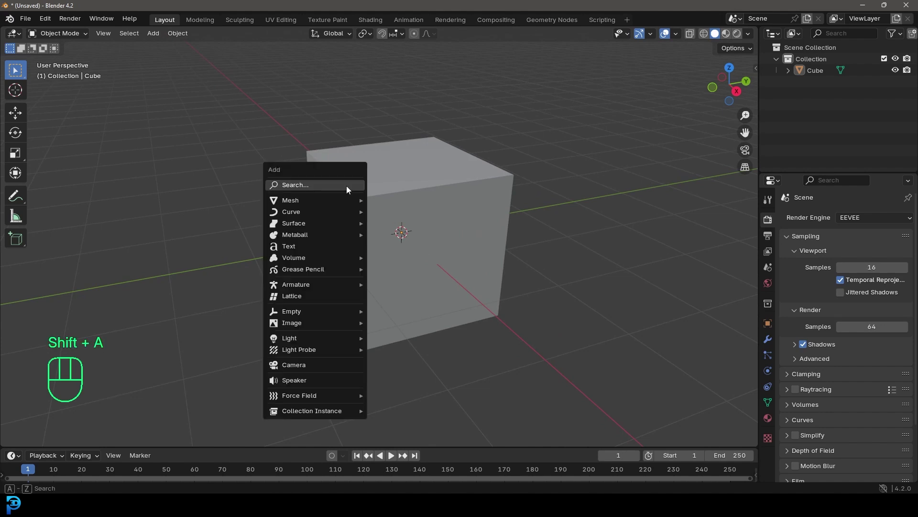
{"action": "mouse_move", "coordinate": [292, 201]}
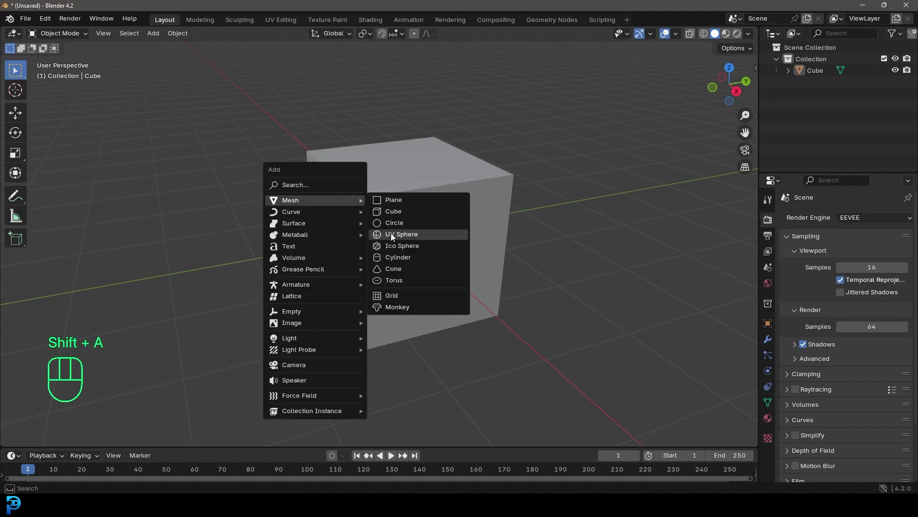
{"action": "left_click", "coordinate": [403, 236]}
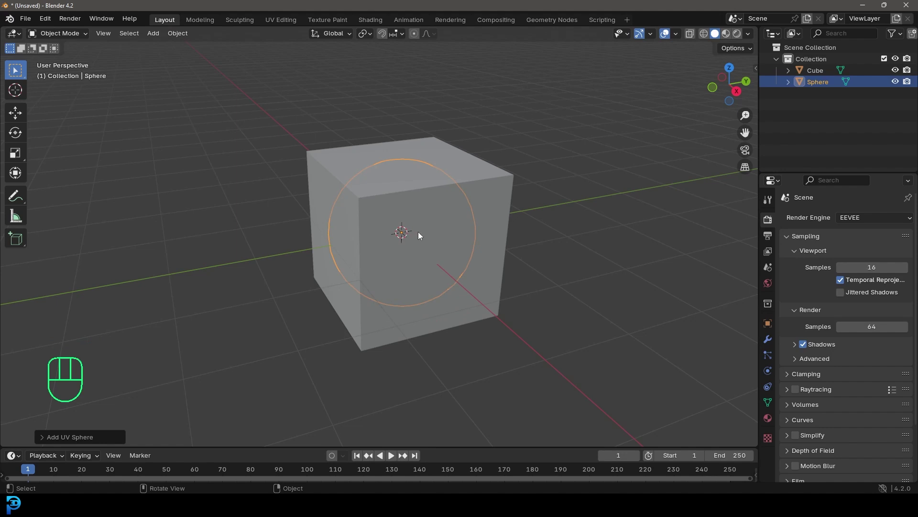
{"action": "key", "text": "KP_1"}
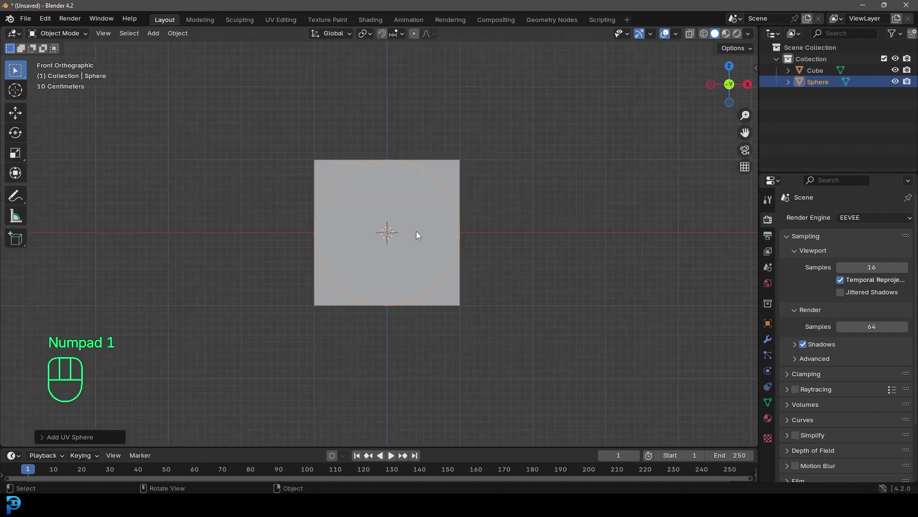
{"action": "key", "text": "f"}
{"action": "key", "text": "g"}
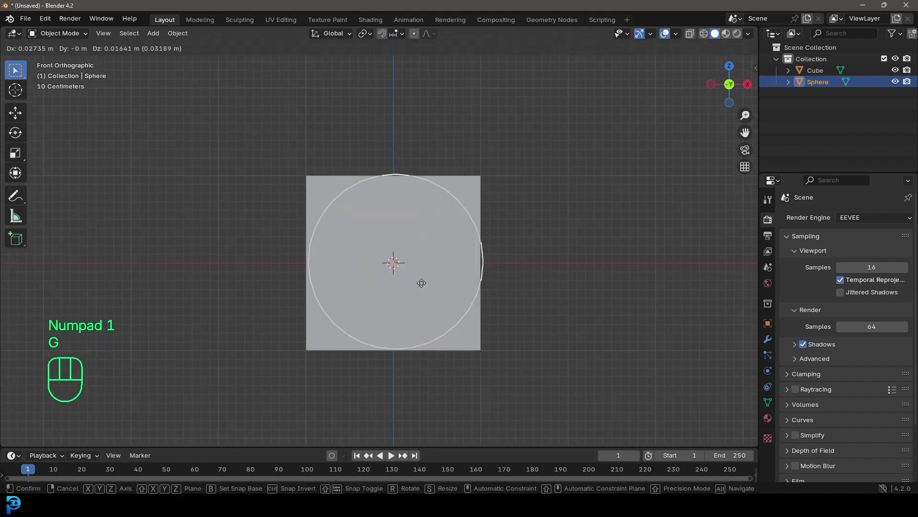
{"action": "left_click", "coordinate": [323, 218]}
In top view, shift the sphere over the cube's corner, then return to perspective.
{"action": "key", "text": "KP_7"}
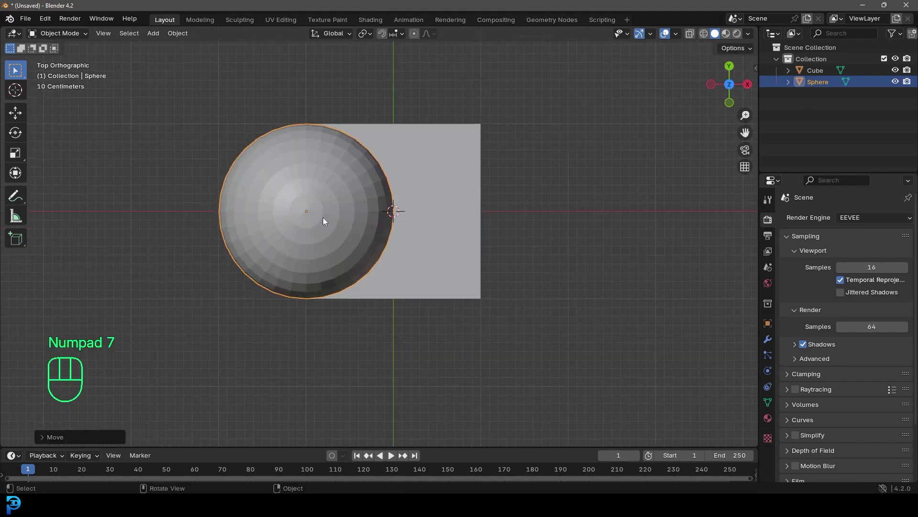
{"action": "key", "text": "g"}
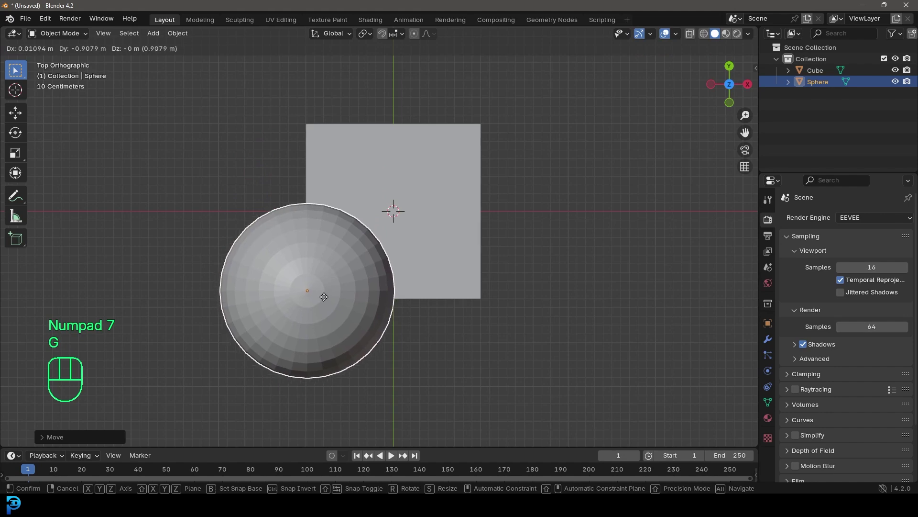
{"action": "left_click", "coordinate": [329, 297]}
{"action": "middle_click_drag", "start_coordinate": [330, 297], "coordinate": [326, 187]}
{"action": "scroll", "coordinate": [315, 177], "scroll_direction": "up", "scroll_amount": 3}
{"action": "scroll", "coordinate": [326, 187], "scroll_direction": "up", "scroll_amount": 2}
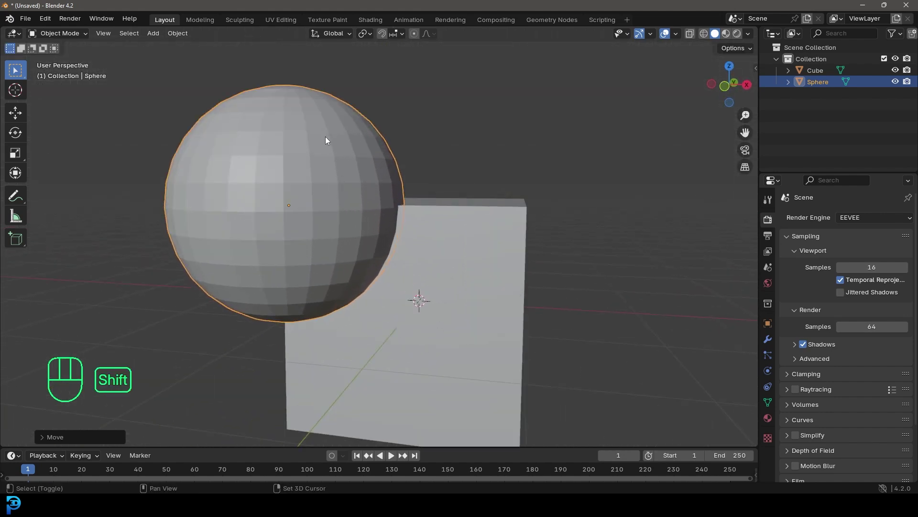
{"action": "middle_click_drag", "start_coordinate": [325, 137], "coordinate": [342, 146], "text": "shift"}
Add a Subdivision Surface modifier to the sphere by searching 'sub'.
{"action": "left_click", "coordinate": [767, 339]}
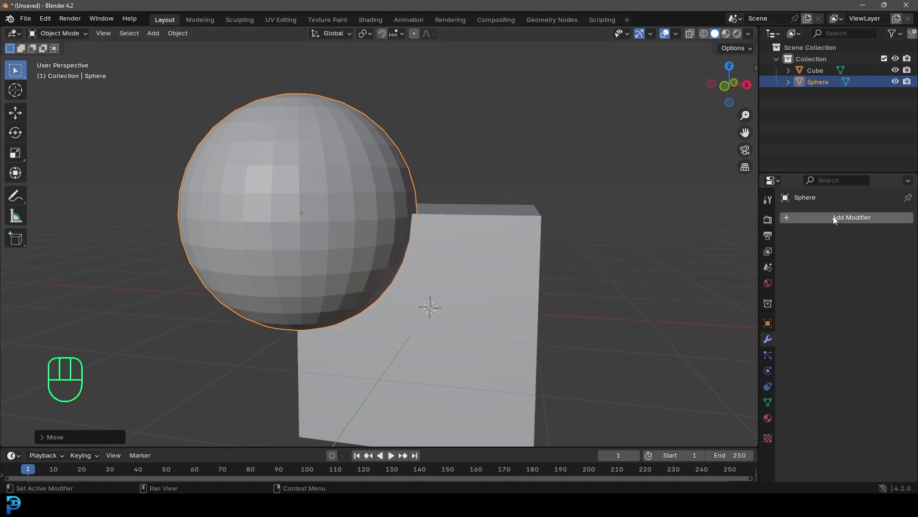
{"action": "left_click", "coordinate": [811, 216]}
{"action": "type", "text": "sub"}
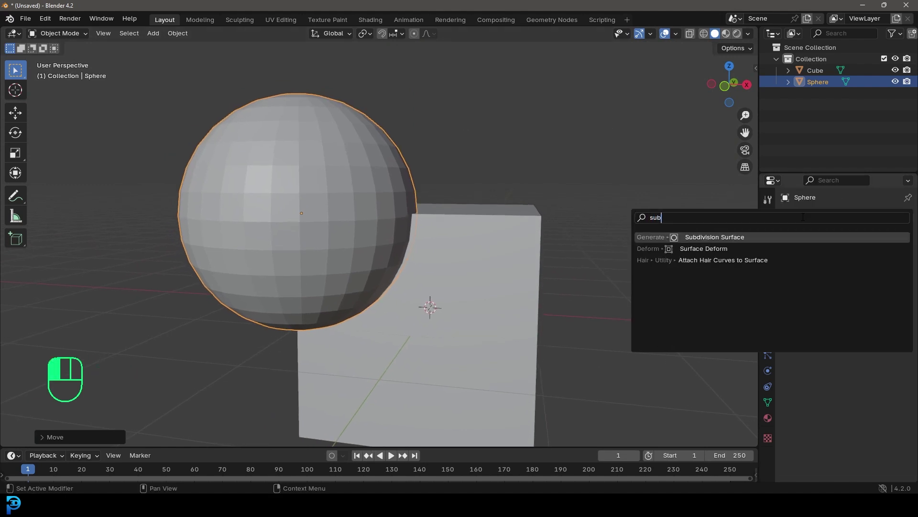
{"action": "left_click", "coordinate": [739, 237]}
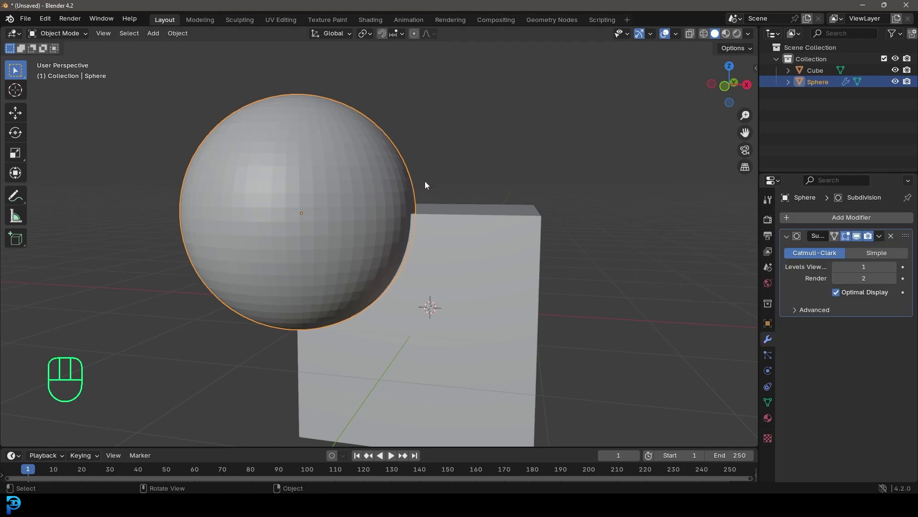
{"action": "middle_click_drag", "start_coordinate": [420, 192], "coordinate": [451, 189]}
{"action": "middle_click_drag", "start_coordinate": [392, 186], "coordinate": [529, 87], "text": "shift"}
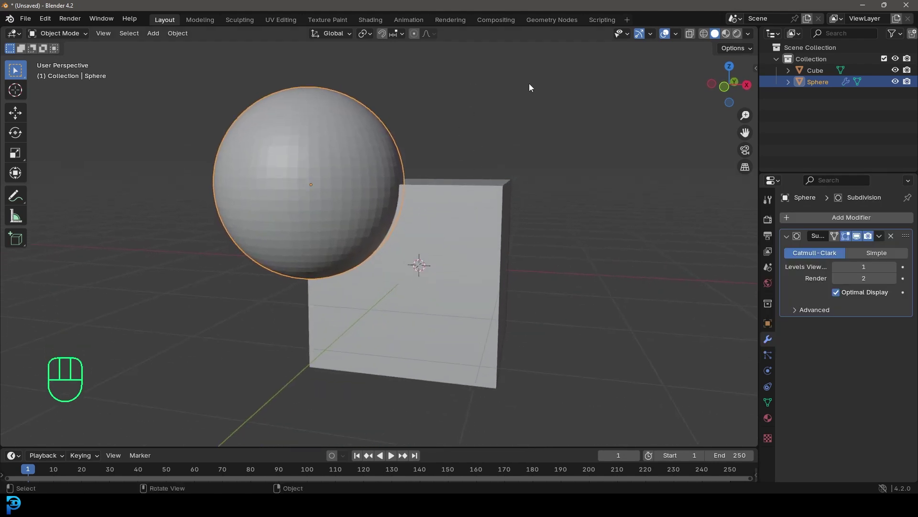
Add a Boolean modifier to the cube and pick the Sphere as its cutting object.
{"action": "left_click", "coordinate": [464, 188]}
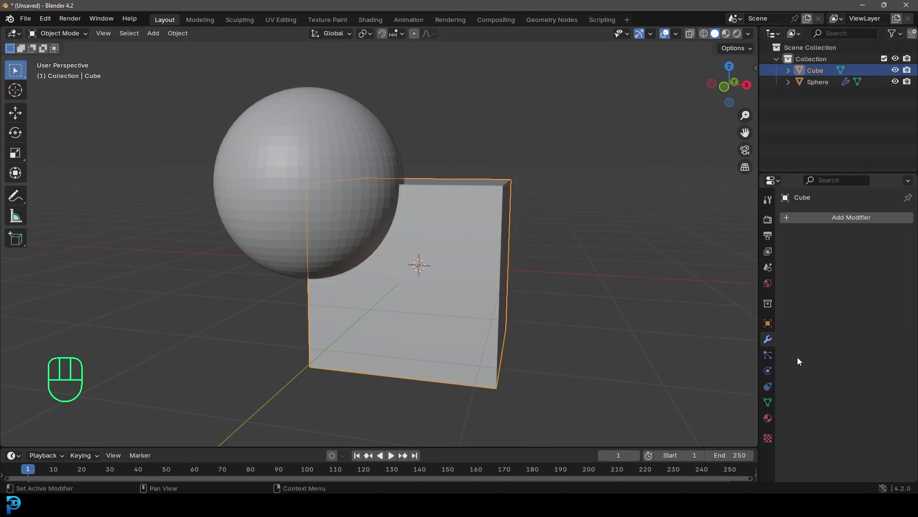
{"action": "left_click", "coordinate": [819, 216]}
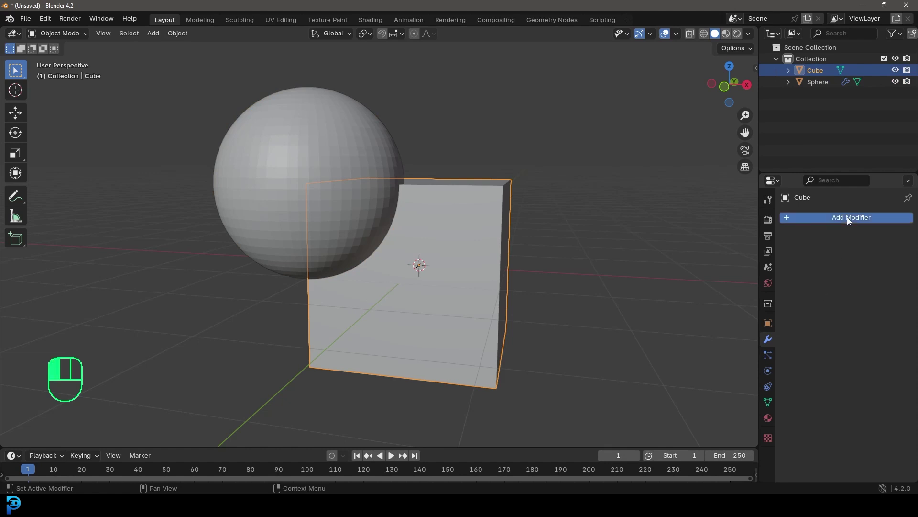
{"action": "left_click", "coordinate": [818, 217]}
{"action": "type", "text": "b"}
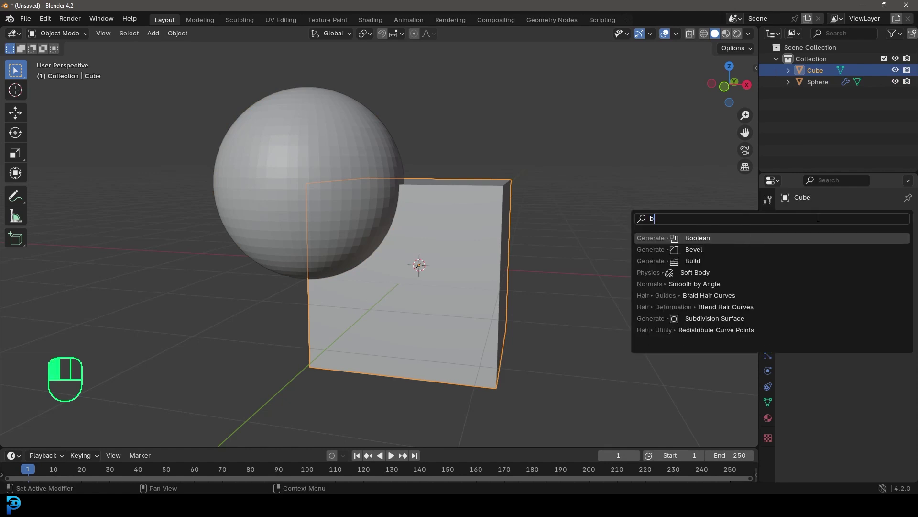
{"action": "type", "text": "ool"}
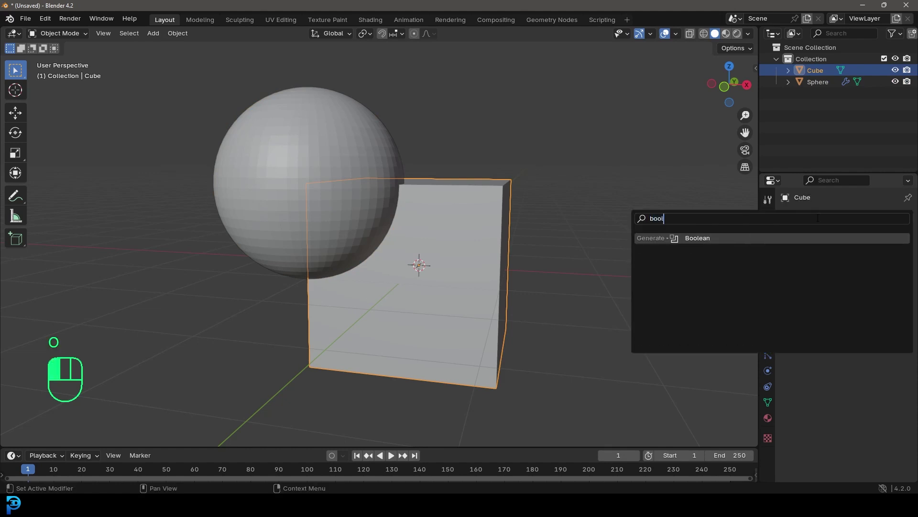
{"action": "left_click", "coordinate": [712, 239]}
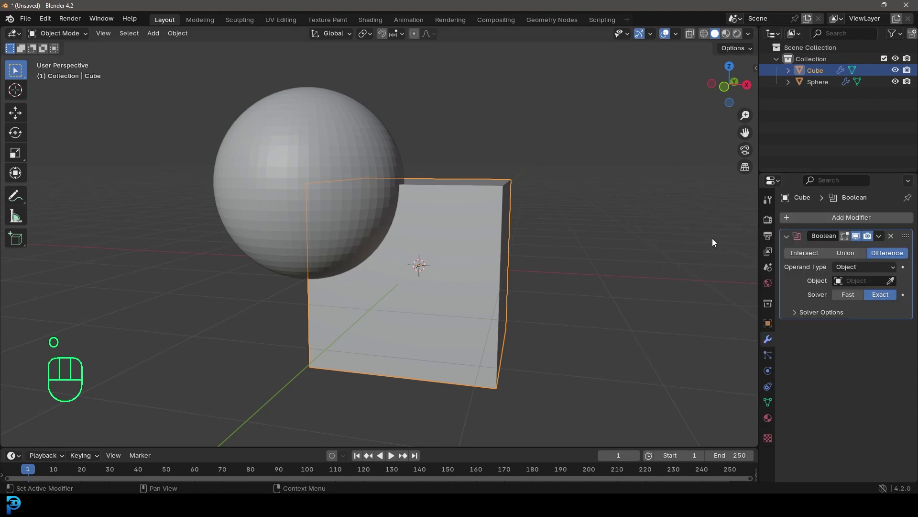
{"action": "left_click", "coordinate": [892, 281]}
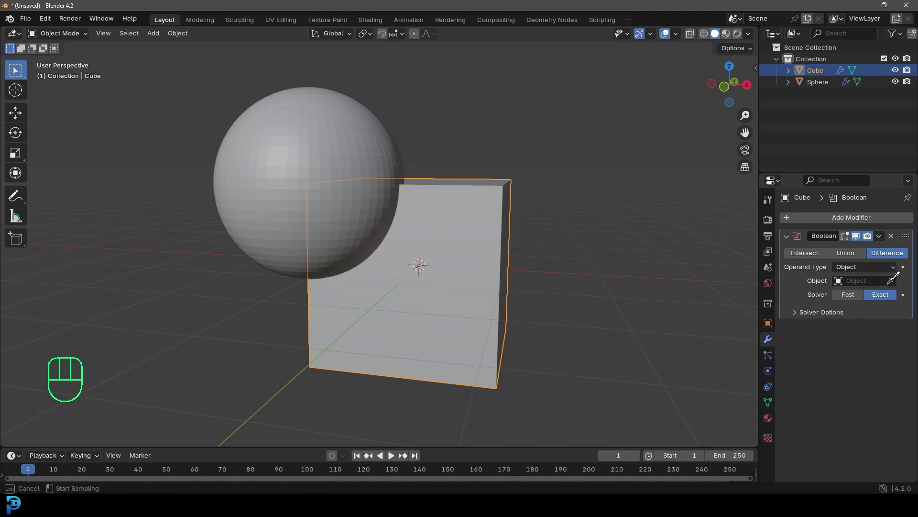
{"action": "left_click", "coordinate": [366, 112]}
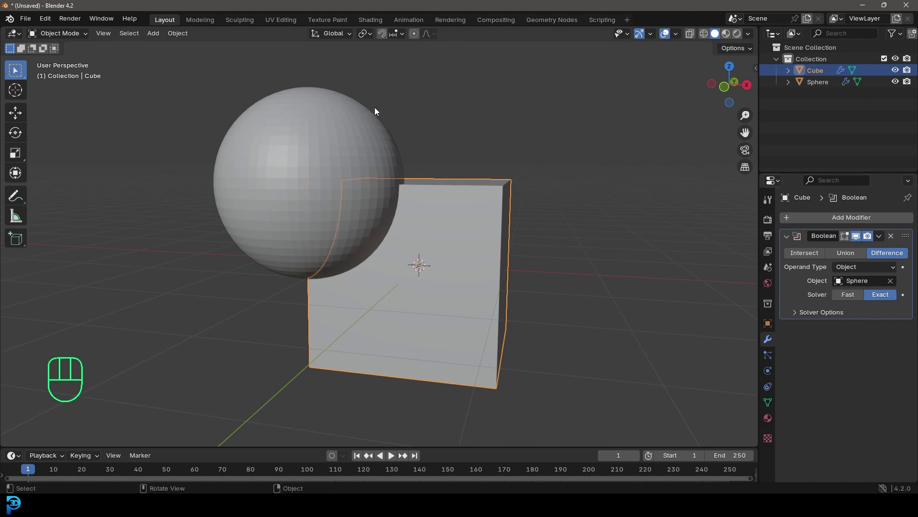
{"action": "middle_click_drag", "start_coordinate": [445, 188], "coordinate": [475, 177]}
Hide the sphere with H to reveal the spherical cut in the cube.
{"action": "left_click", "coordinate": [322, 94]}
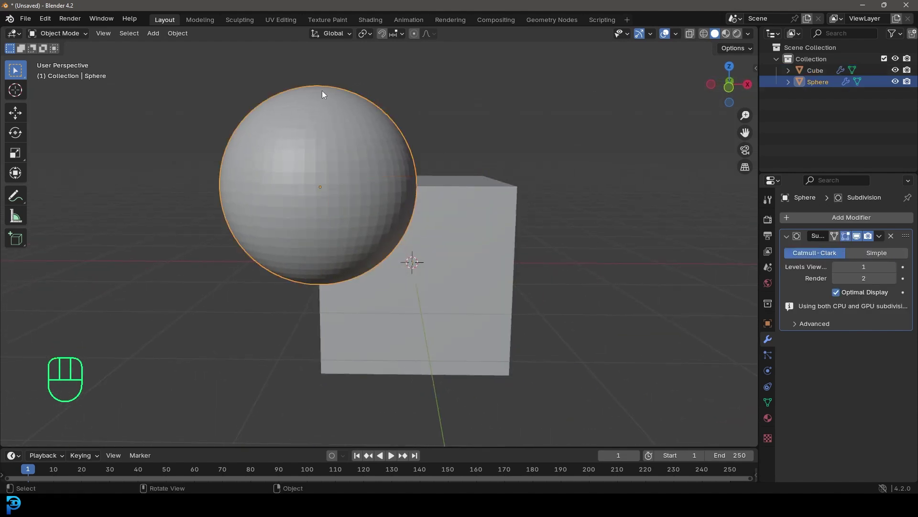
{"action": "key", "text": "g"}
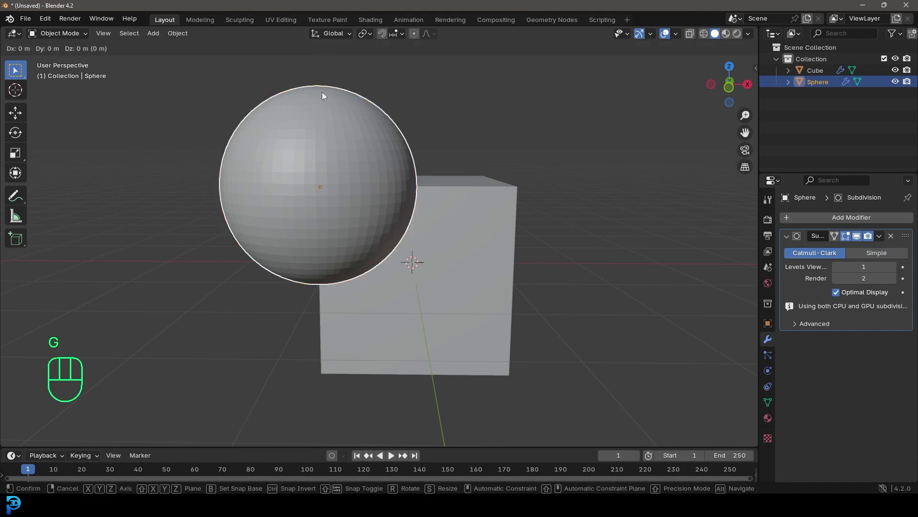
{"action": "left_click", "coordinate": [322, 96]}
{"action": "key", "text": "h"}
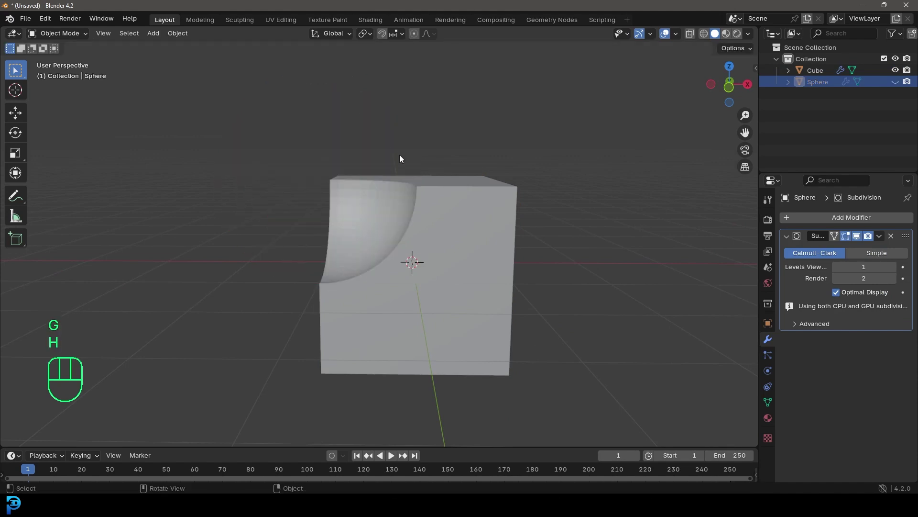
{"action": "middle_click_drag", "start_coordinate": [400, 154], "coordinate": [432, 165]}
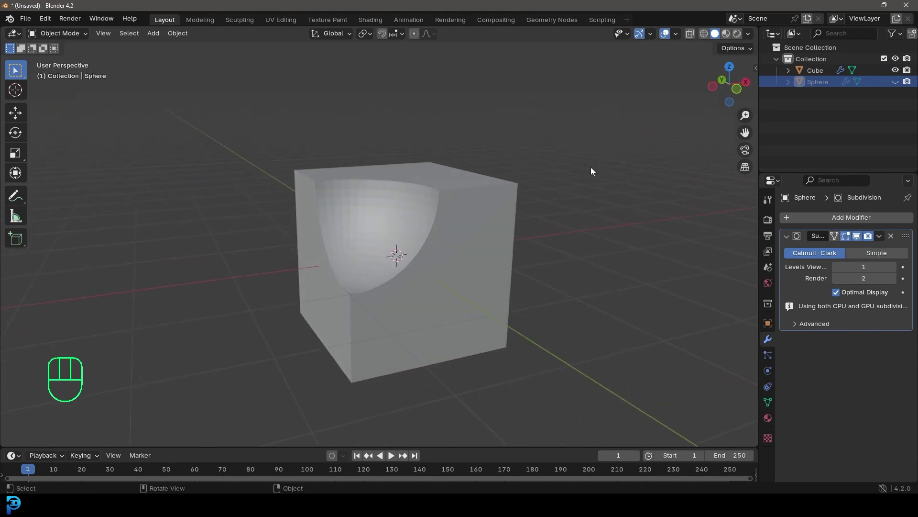
Toggle the cube's Boolean viewport display off and back on.
{"action": "left_click", "coordinate": [444, 173]}
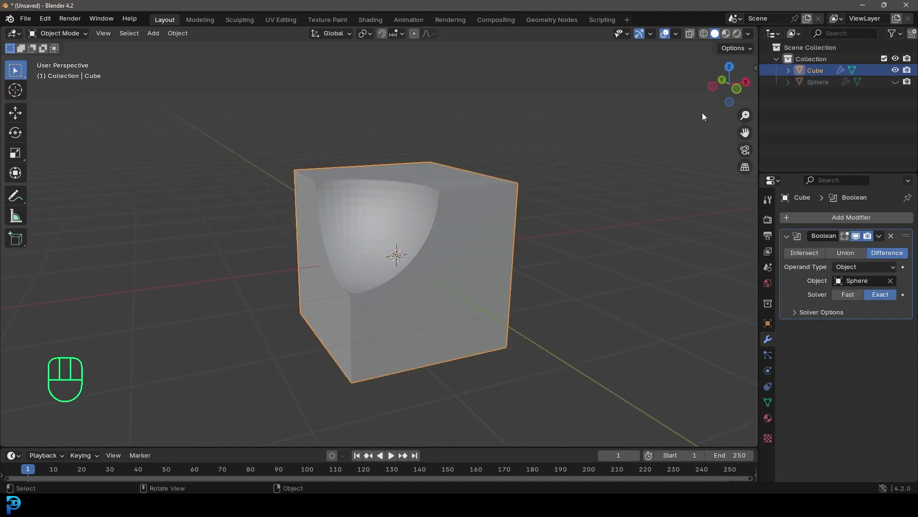
{"action": "left_click", "coordinate": [856, 236]}
{"action": "left_click", "coordinate": [856, 236]}
{"action": "mouse_move", "coordinate": [499, 262]}
{"action": "middle_mouse_down"}
{"action": "mouse_move", "coordinate": [468, 260]}
{"action": "mouse_move", "coordinate": [498, 265]}
{"action": "middle_mouse_up"}
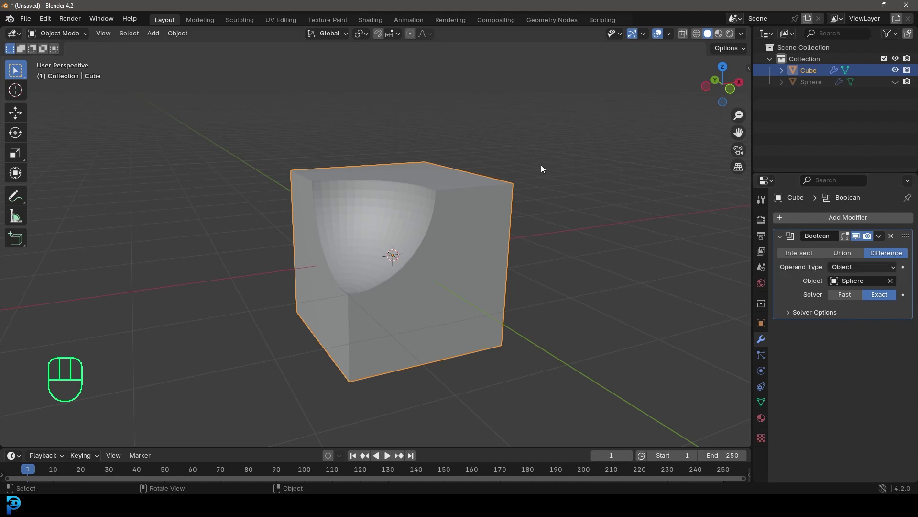
{"action": "left_click", "coordinate": [845, 253]}
{"action": "middle_click_drag", "start_coordinate": [572, 256], "coordinate": [514, 230]}
{"action": "key", "text": "z"}
{"action": "left_click", "coordinate": [458, 231]}
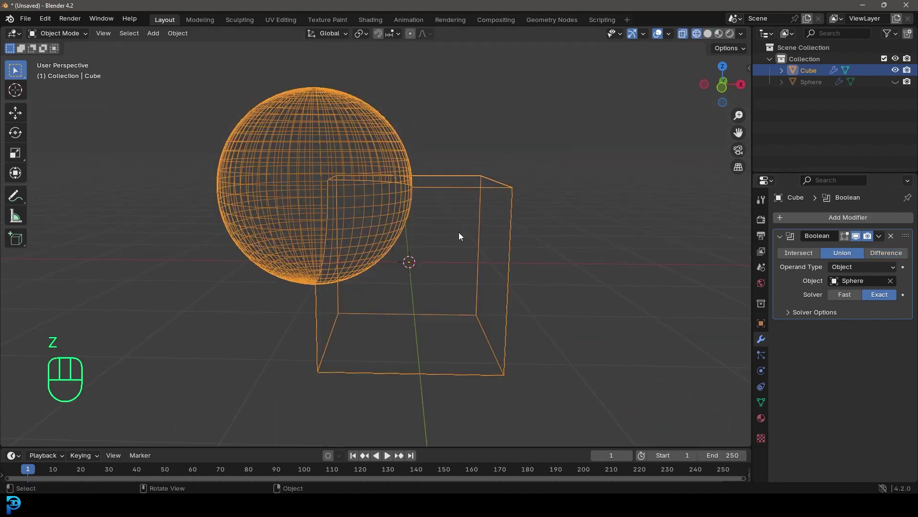
{"action": "mouse_move", "coordinate": [459, 232]}
{"action": "middle_mouse_down"}
{"action": "mouse_move", "coordinate": [540, 236]}
{"action": "mouse_move", "coordinate": [495, 237]}
{"action": "mouse_move", "coordinate": [518, 199]}
{"action": "mouse_move", "coordinate": [486, 191]}
{"action": "mouse_move", "coordinate": [488, 232]}
{"action": "middle_mouse_up"}
{"action": "scroll", "coordinate": [495, 235], "scroll_direction": "up", "scroll_amount": 5}
{"action": "scroll", "coordinate": [488, 231], "scroll_direction": "down", "scroll_amount": 3}
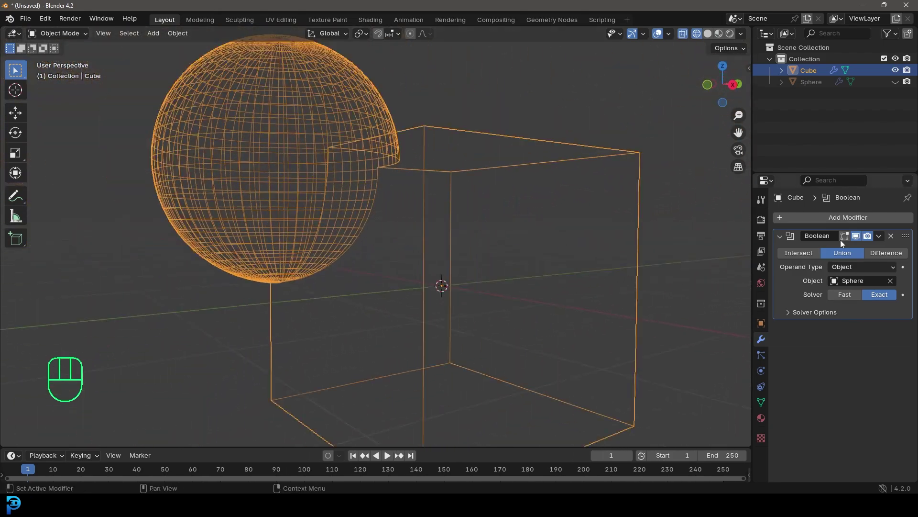
{"action": "left_click", "coordinate": [796, 252]}
{"action": "key", "text": "z"}
{"action": "left_click", "coordinate": [484, 213]}
{"action": "mouse_move", "coordinate": [483, 214]}
{"action": "middle_mouse_down"}
{"action": "mouse_move", "coordinate": [313, 188]}
{"action": "mouse_move", "coordinate": [399, 179]}
{"action": "middle_mouse_up"}
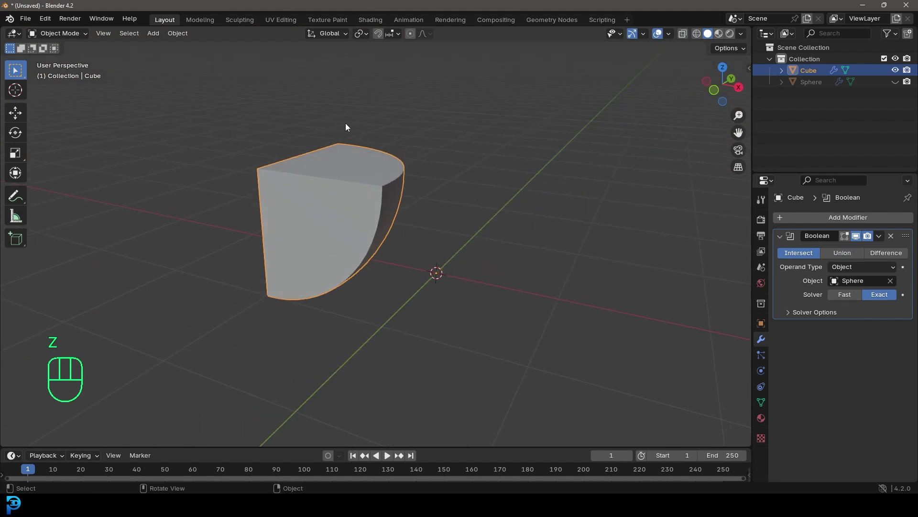
{"action": "middle_click_drag", "start_coordinate": [346, 127], "coordinate": [468, 216]}
{"action": "key", "text": "ctrl+z"}
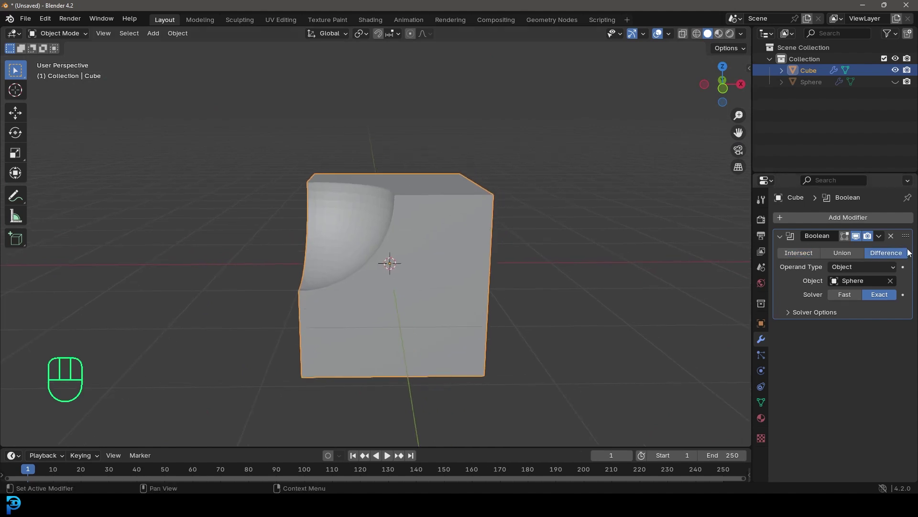
Duplicate the cube's Boolean modifier to create a second Boolean.
{"action": "left_click", "coordinate": [879, 235]}
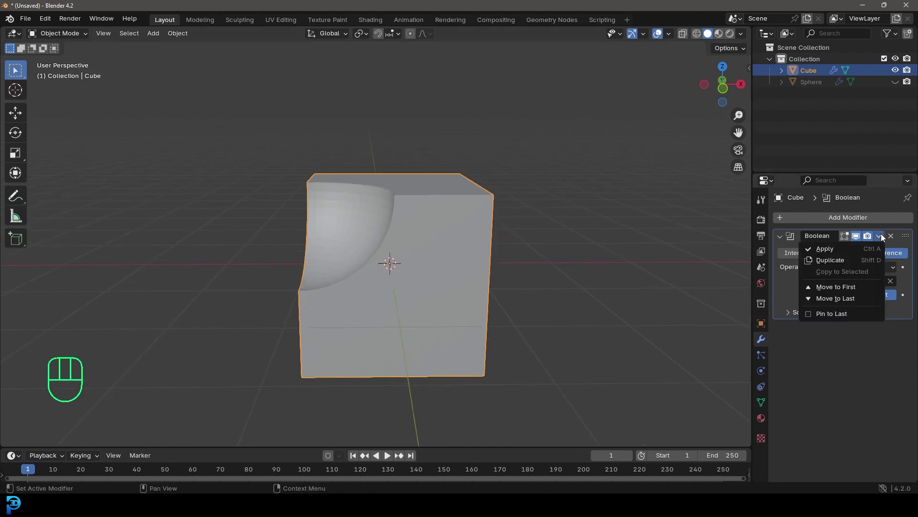
{"action": "left_click", "coordinate": [845, 260]}
{"action": "middle_click_drag", "start_coordinate": [550, 266], "coordinate": [458, 175]}
Add a cylinder mesh to the scene.
{"action": "key", "text": "shift+a"}
{"action": "mouse_move", "coordinate": [450, 174]}
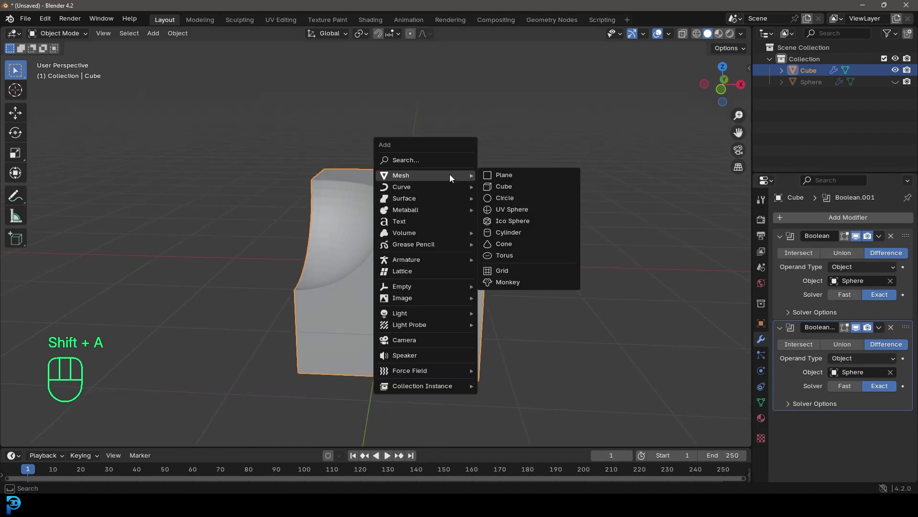
{"action": "key", "text": "Escape"}
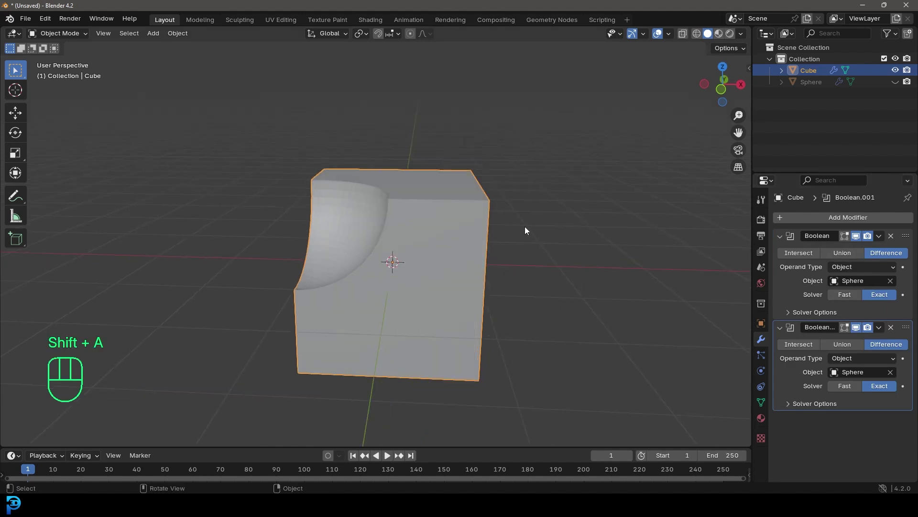
{"action": "key", "text": "shift+a"}
{"action": "mouse_move", "coordinate": [503, 211]}
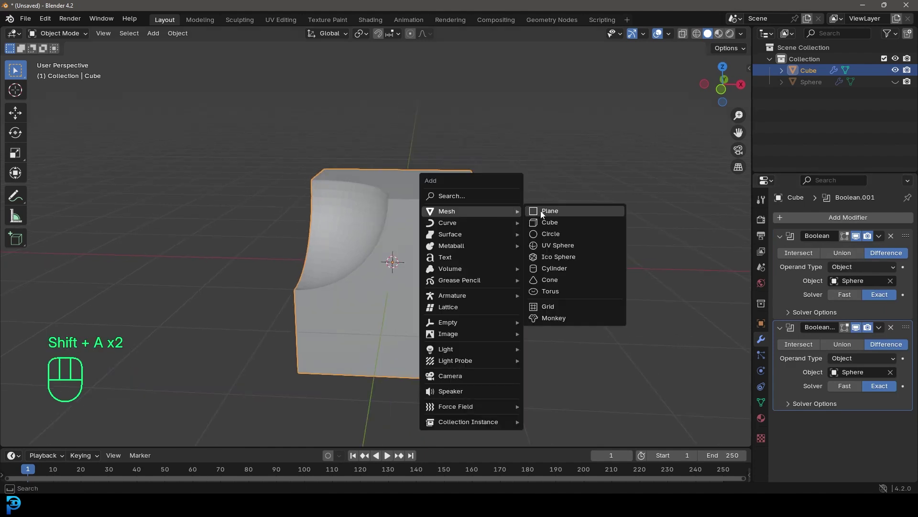
{"action": "left_click", "coordinate": [555, 269]}
{"action": "middle_click_drag", "start_coordinate": [555, 269], "coordinate": [502, 255]}
In top view, place the cylinder over the cube's right edge, scale it down, and lift it along Z.
{"action": "key", "text": "KP_7"}
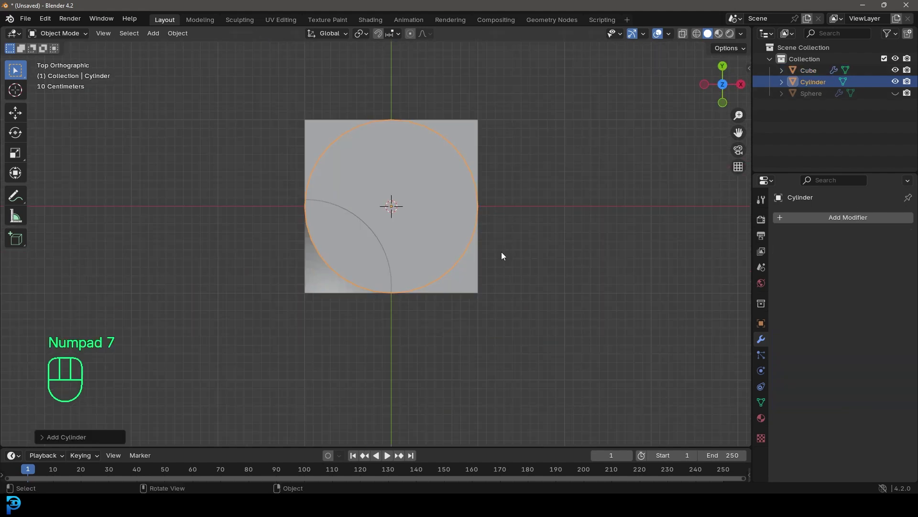
{"action": "key", "text": "g"}
{"action": "left_click", "coordinate": [529, 204]}
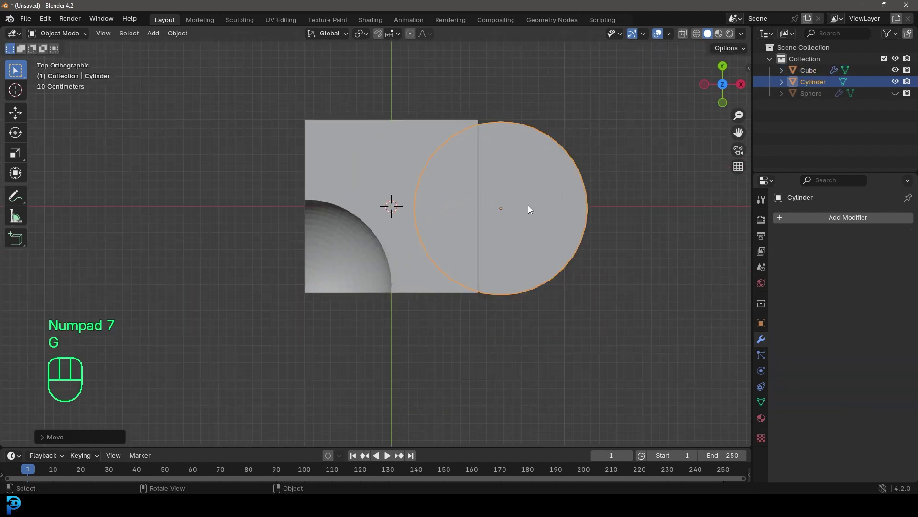
{"action": "key", "text": "s"}
{"action": "left_click", "coordinate": [589, 306]}
{"action": "key", "text": "g"}
{"action": "key", "text": "z"}
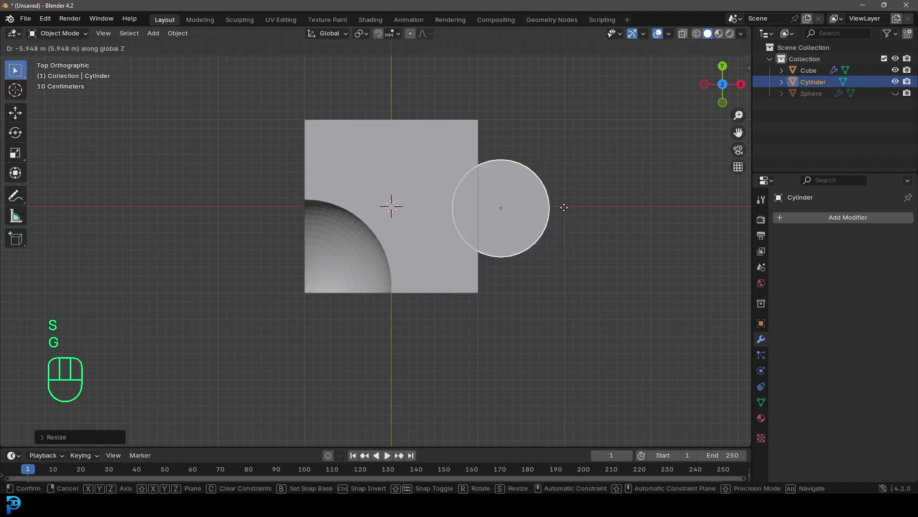
{"action": "middle_click_drag", "start_coordinate": [569, 274], "coordinate": [541, 224], "text": "alt"}
Retarget the cube's second Boolean from Sphere to the Cylinder.
{"action": "left_click", "coordinate": [541, 224]}
{"action": "left_click", "coordinate": [453, 236]}
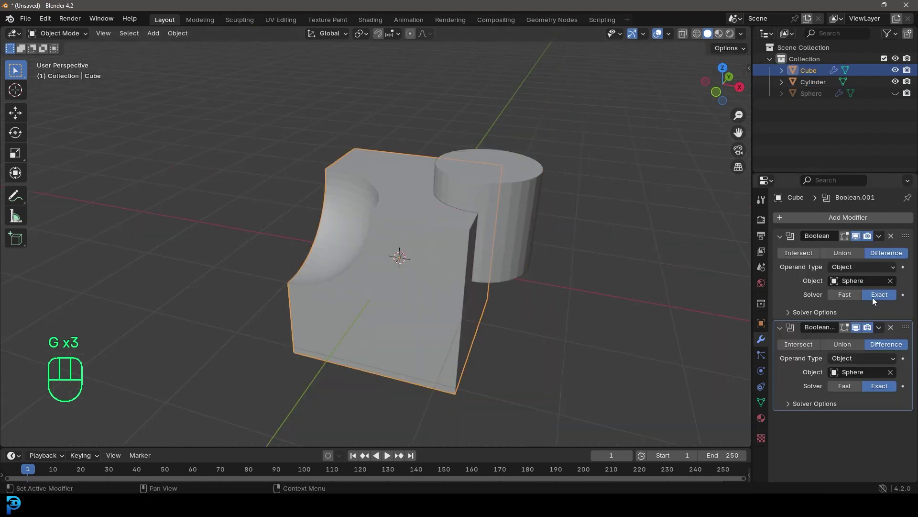
{"action": "left_click", "coordinate": [889, 371]}
{"action": "left_click", "coordinate": [891, 372]}
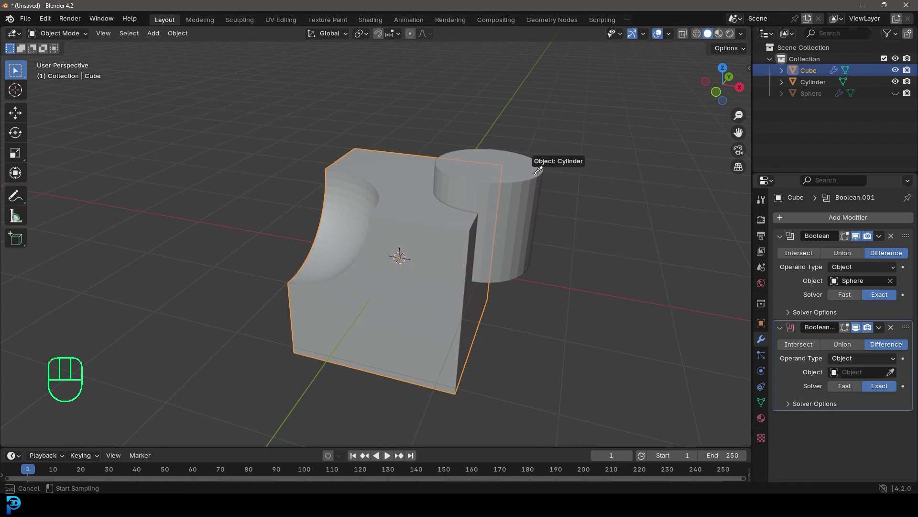
{"action": "left_click", "coordinate": [541, 194]}
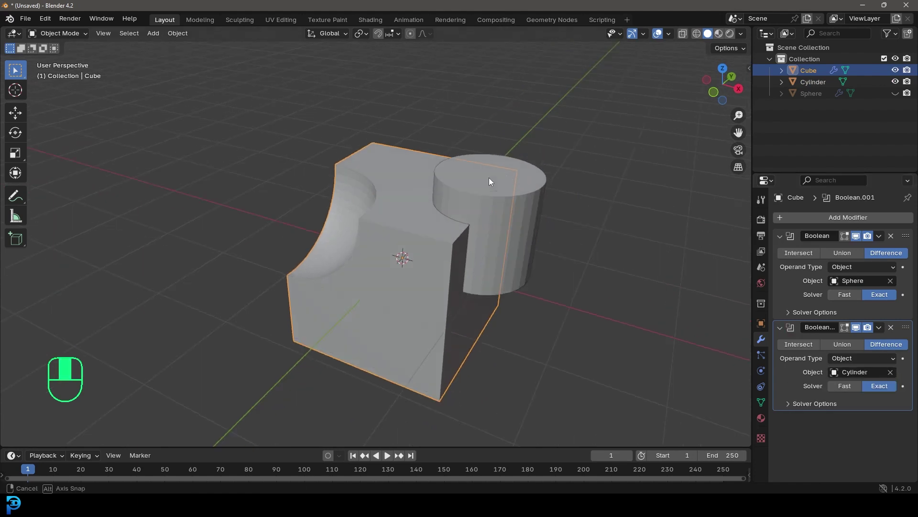
{"action": "middle_click_drag", "start_coordinate": [489, 178], "coordinate": [478, 249]}
Hide the cylinder with H and reselect the cube.
{"action": "left_click", "coordinate": [532, 207]}
{"action": "key", "text": "h"}
{"action": "left_click", "coordinate": [412, 164]}
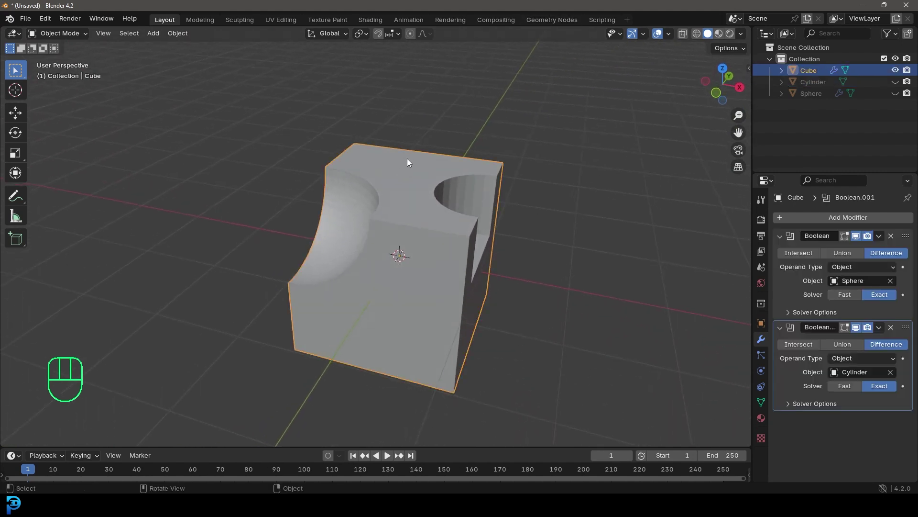
Apply Shade Auto Smooth to the cube and view both cuts.
{"action": "right_click", "coordinate": [410, 158]}
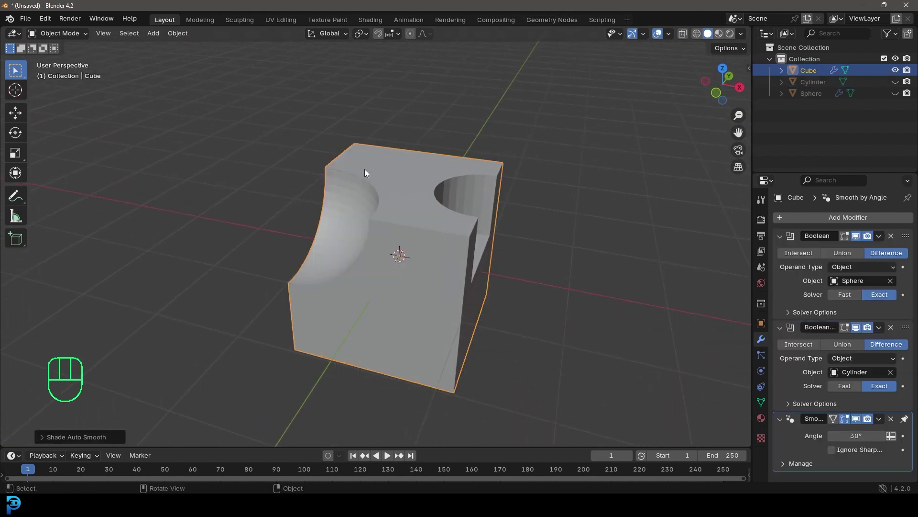
{"action": "middle_click_drag", "start_coordinate": [365, 169], "coordinate": [357, 199]}
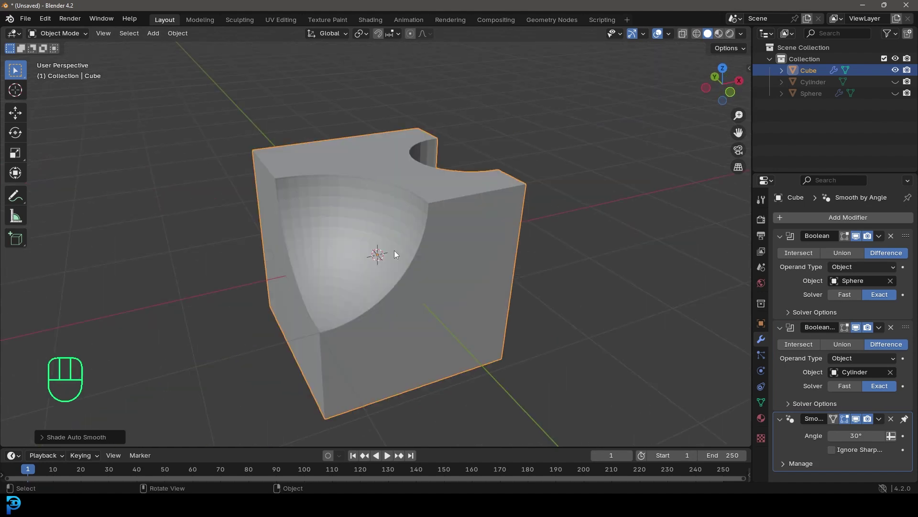
{"action": "middle_click_drag", "start_coordinate": [354, 255], "coordinate": [415, 222]}
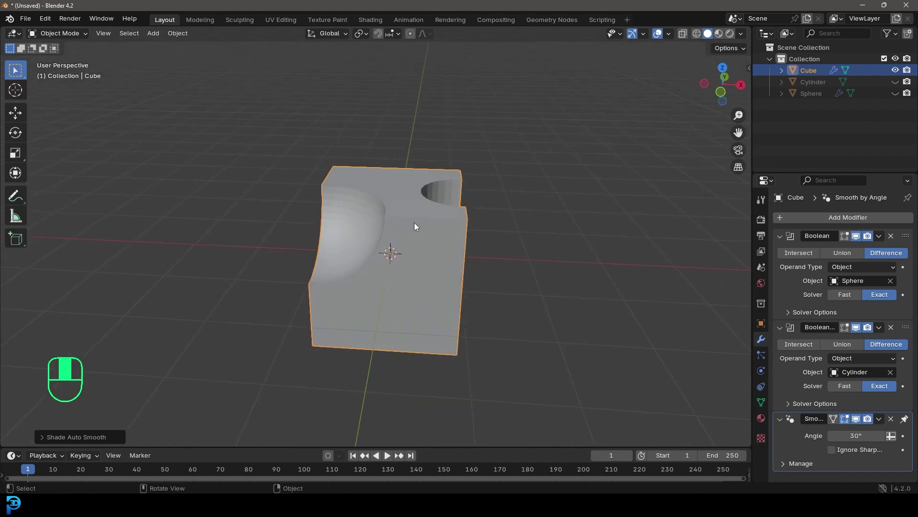
Unhide both cutters and apply Shade Auto Smooth to the cylinder.
{"action": "left_click", "coordinate": [895, 81]}
{"action": "left_click", "coordinate": [895, 93]}
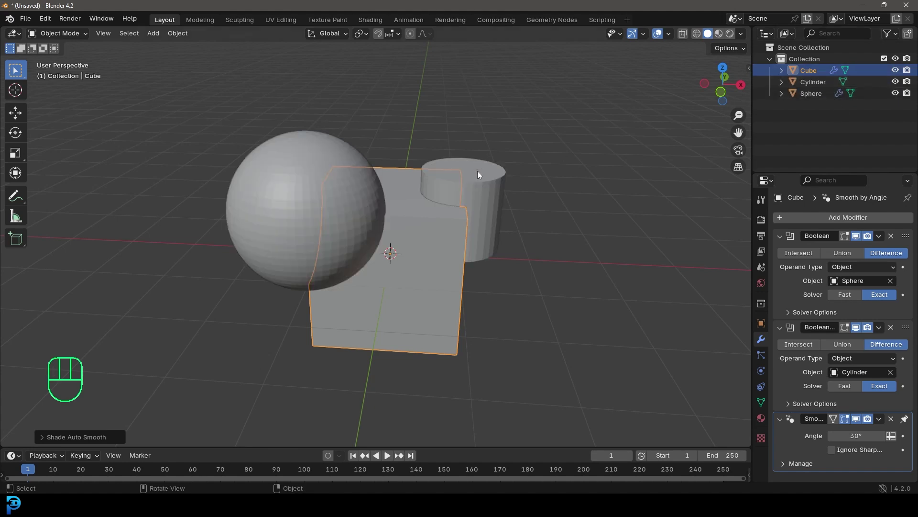
{"action": "left_click", "coordinate": [480, 172]}
{"action": "mouse_move", "coordinate": [484, 171]}
{"action": "middle_mouse_down"}
{"action": "mouse_move", "coordinate": [435, 159]}
{"action": "mouse_move", "coordinate": [474, 167]}
{"action": "mouse_move", "coordinate": [487, 156]}
{"action": "middle_mouse_up"}
{"action": "right_click", "coordinate": [455, 153]}
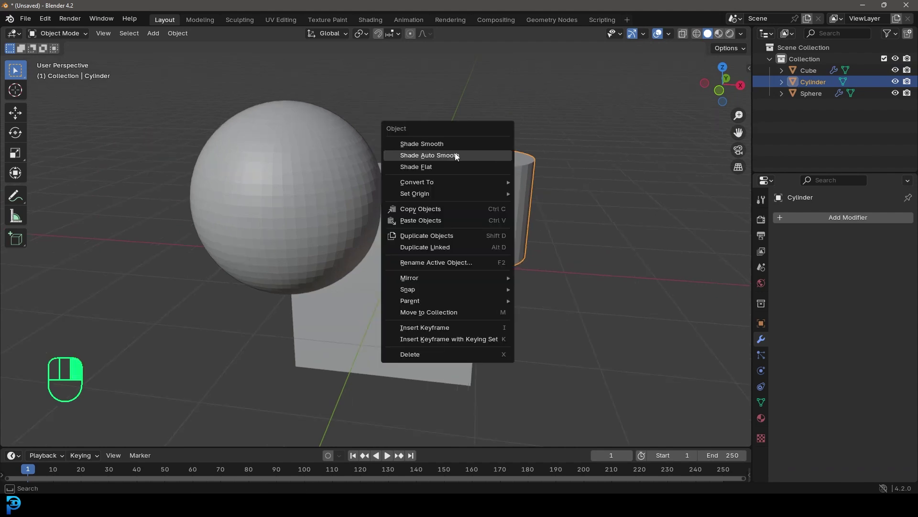
{"action": "left_click", "coordinate": [449, 154]}
Shade the sphere smooth, then hide both cutters and reselect the cube.
{"action": "left_click", "coordinate": [286, 122]}
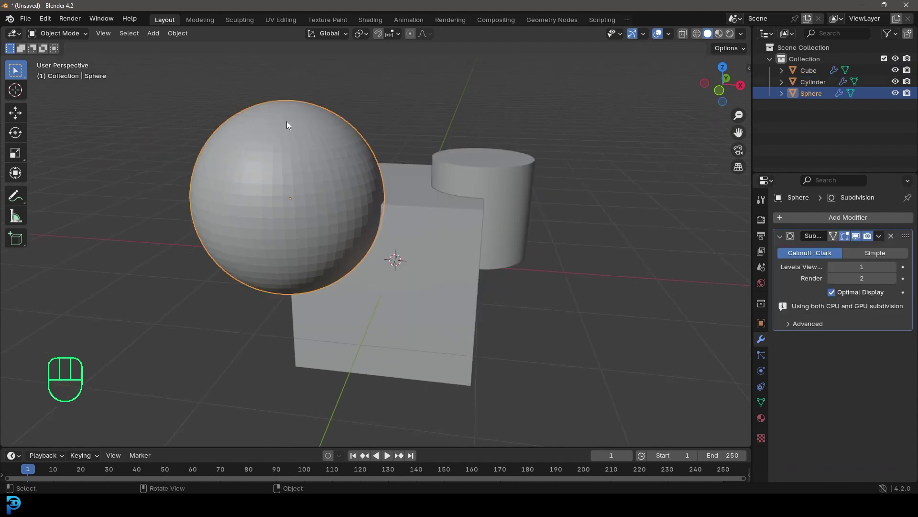
{"action": "right_click", "coordinate": [289, 123]}
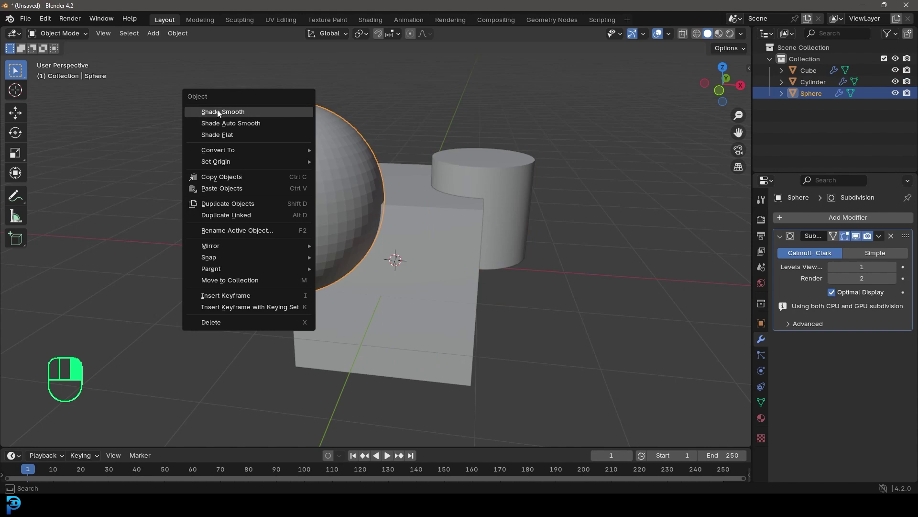
{"action": "left_click", "coordinate": [263, 112]}
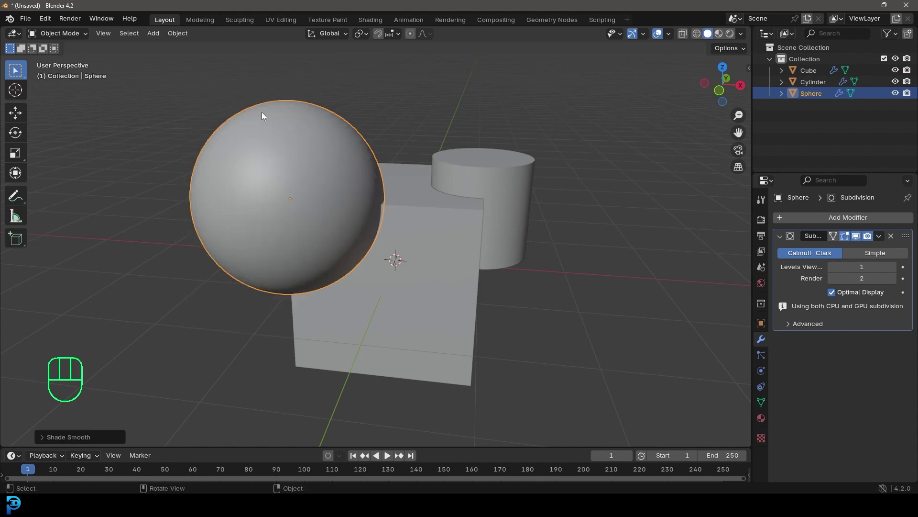
{"action": "left_click", "coordinate": [895, 82]}
{"action": "left_click", "coordinate": [896, 93]}
{"action": "mouse_move", "coordinate": [507, 211]}
{"action": "middle_mouse_down"}
{"action": "mouse_move", "coordinate": [424, 225]}
{"action": "mouse_move", "coordinate": [396, 219]}
{"action": "mouse_move", "coordinate": [518, 220]}
{"action": "mouse_move", "coordinate": [504, 229]}
{"action": "middle_mouse_up"}
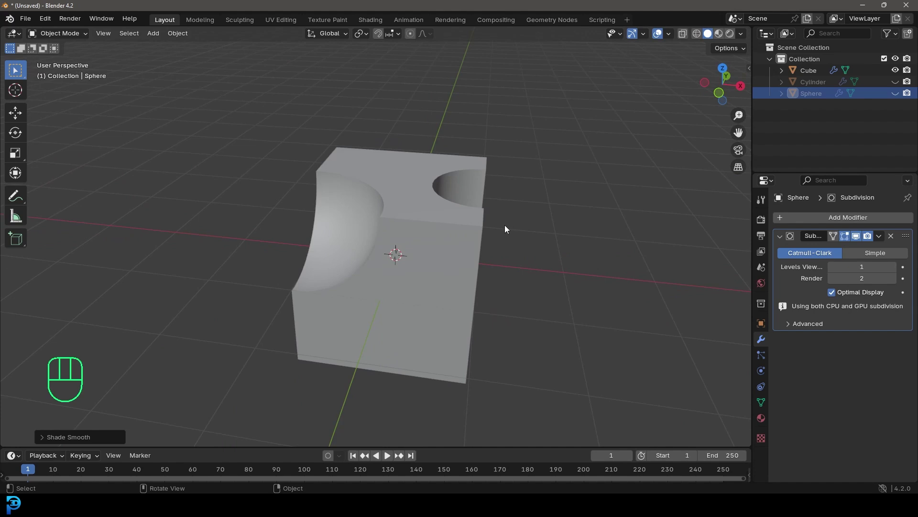
{"action": "left_click", "coordinate": [446, 201]}
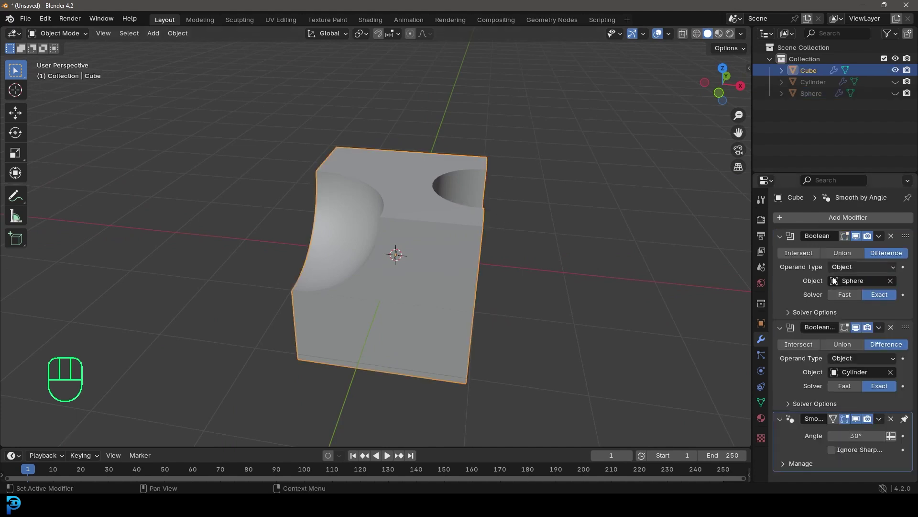
Rename the cube's material to 'A'.
{"action": "left_click", "coordinate": [761, 418]}
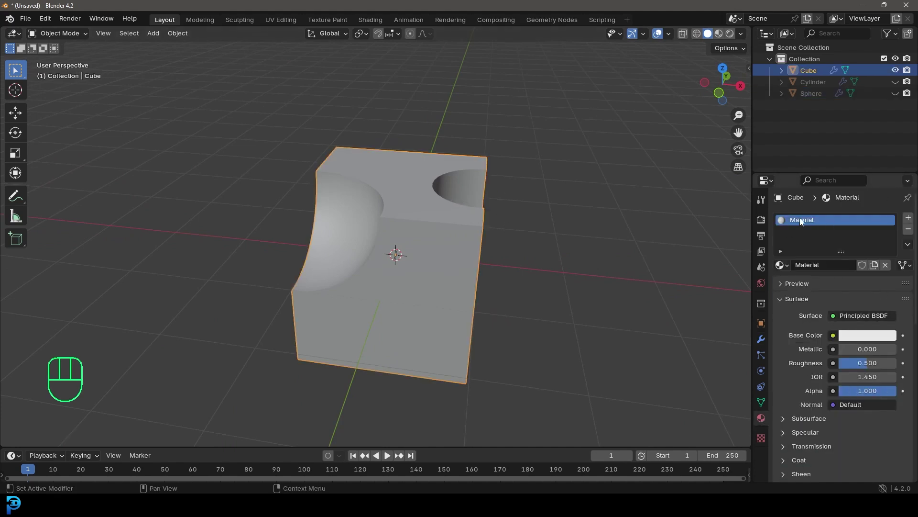
{"action": "left_click", "coordinate": [818, 264]}
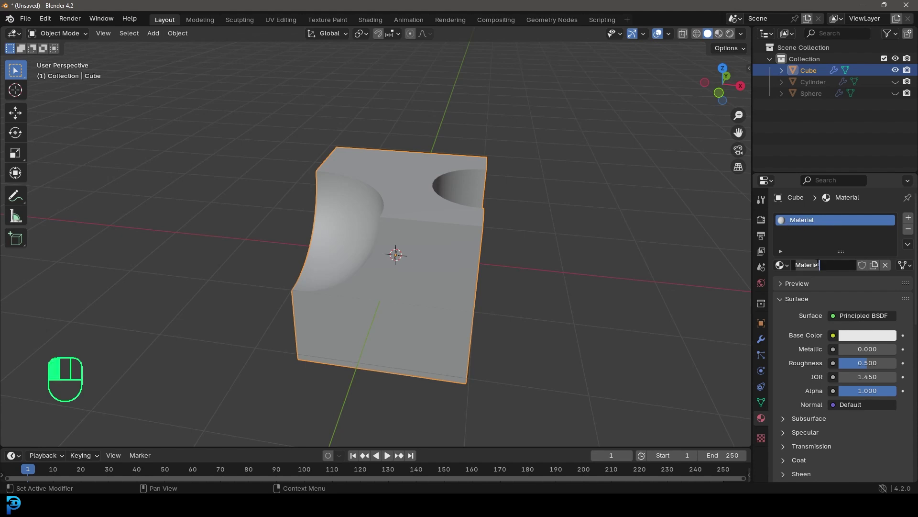
{"action": "type", "text": "A"}
{"action": "key", "text": "Return"}
Set material A's Viewport Display colour to pink.
{"action": "left_click", "coordinate": [817, 298]}
{"action": "scroll", "coordinate": [819, 316], "scroll_direction": "down", "scroll_amount": 2}
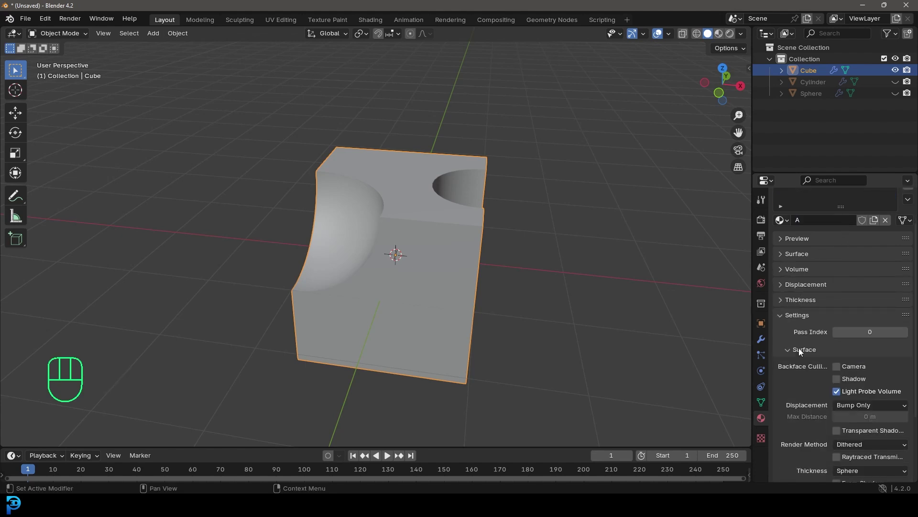
{"action": "scroll", "coordinate": [800, 353], "scroll_direction": "down", "scroll_amount": 4}
{"action": "left_click", "coordinate": [799, 458]}
{"action": "scroll", "coordinate": [845, 433], "scroll_direction": "down", "scroll_amount": 2}
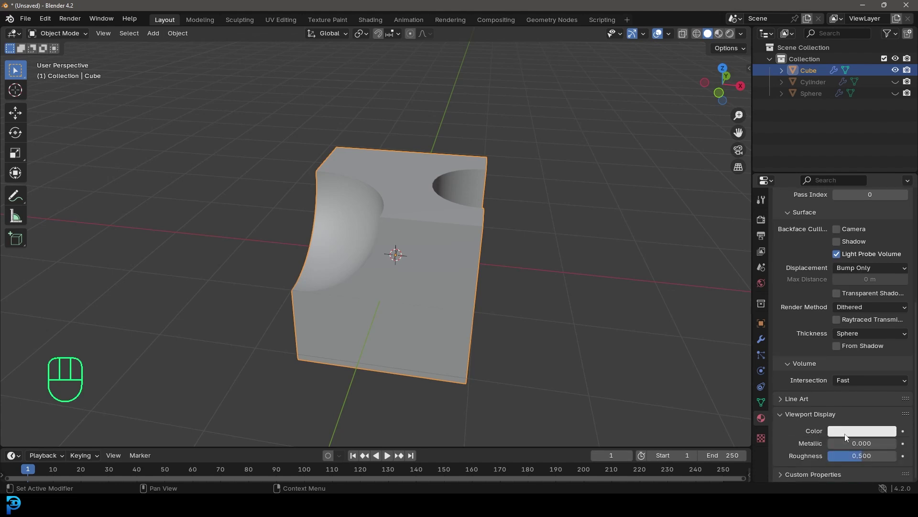
{"action": "left_click", "coordinate": [845, 433]}
{"action": "left_click", "coordinate": [836, 332]}
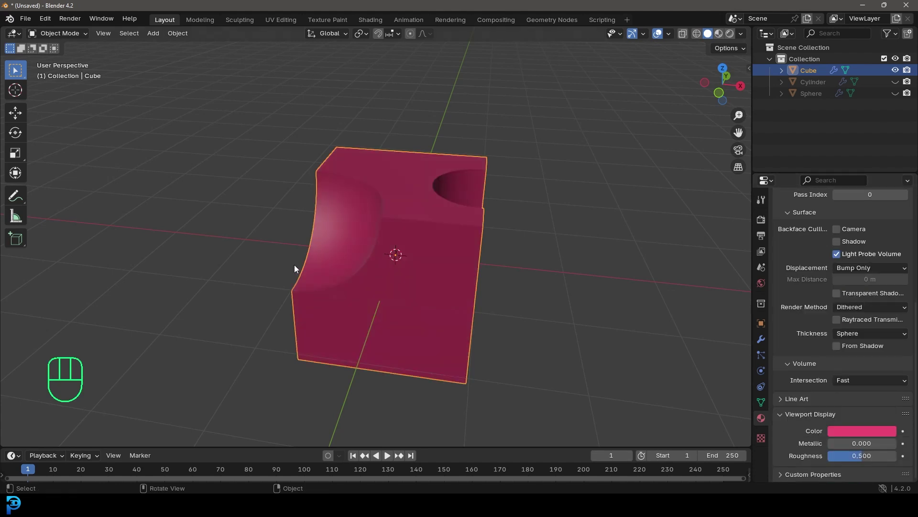
{"action": "middle_click_drag", "start_coordinate": [294, 265], "coordinate": [550, 246]}
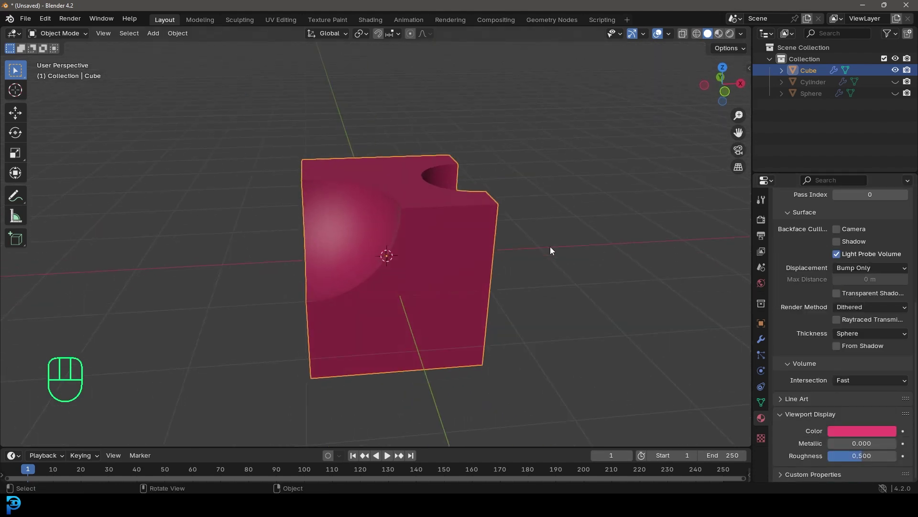
Unhide the sphere, create a new material named 'B' for it, then hide it again.
{"action": "left_click", "coordinate": [895, 93]}
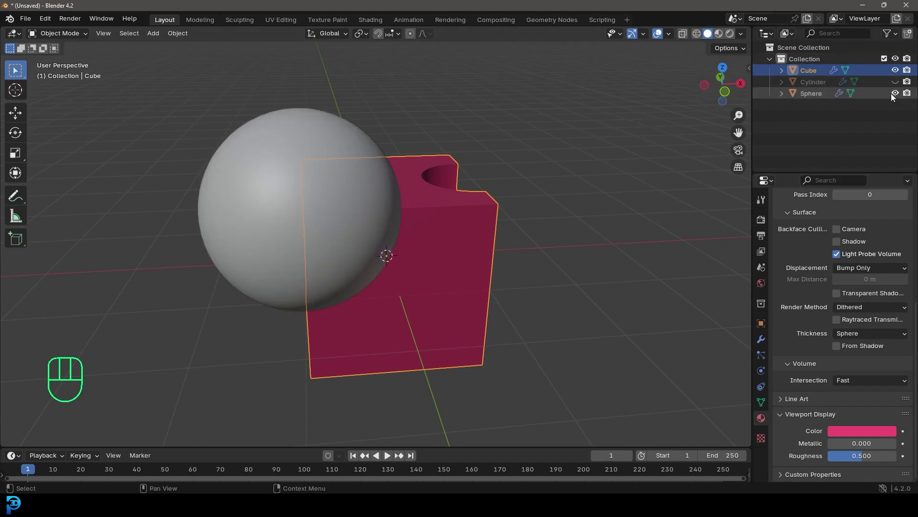
{"action": "middle_click_drag", "start_coordinate": [364, 192], "coordinate": [283, 119]}
{"action": "left_click", "coordinate": [287, 119]}
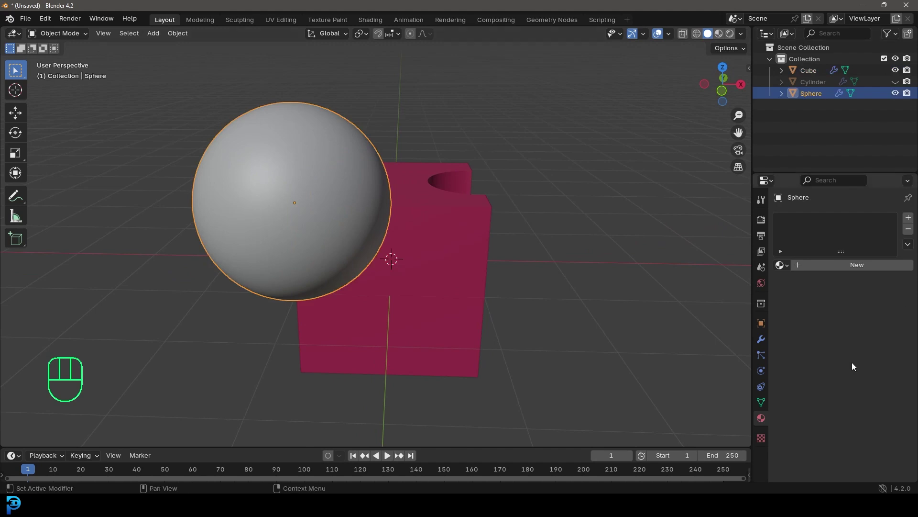
{"action": "left_click", "coordinate": [857, 265]}
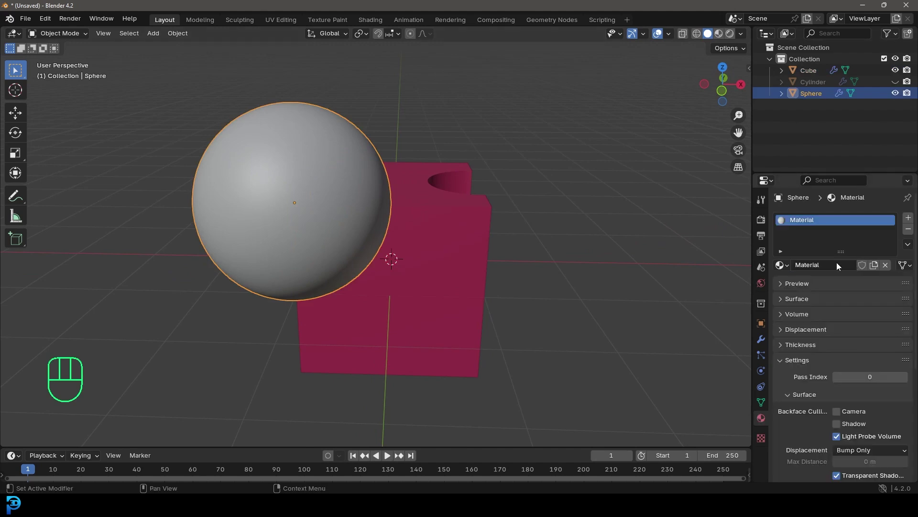
{"action": "double_click", "coordinate": [833, 265]}
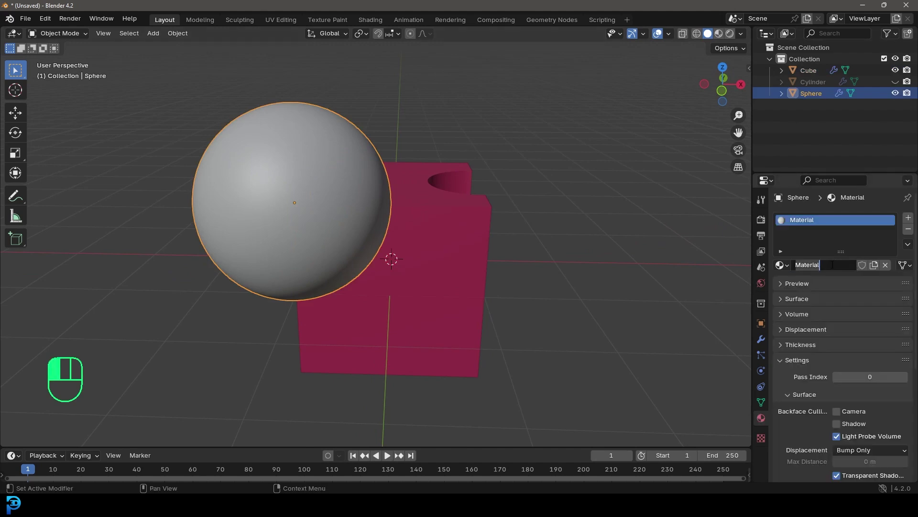
{"action": "type", "text": "B"}
{"action": "key", "text": "Return"}
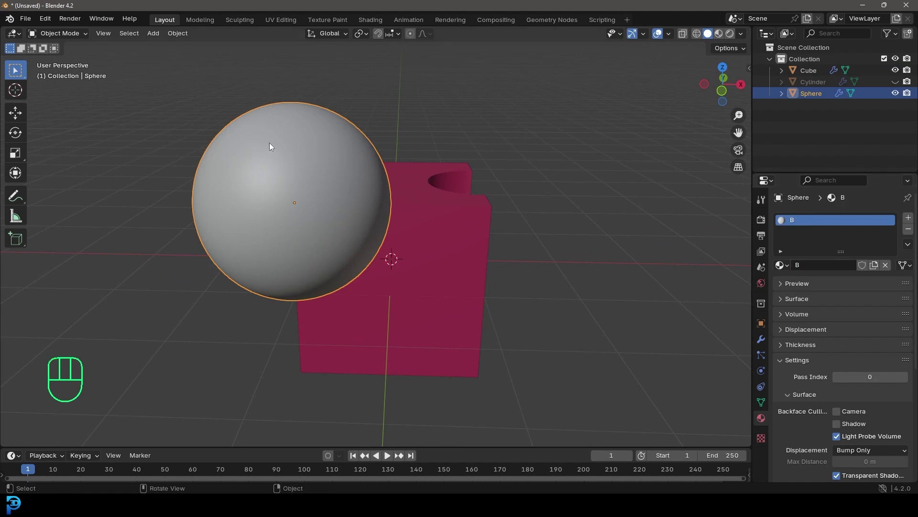
{"action": "left_click", "coordinate": [894, 93]}
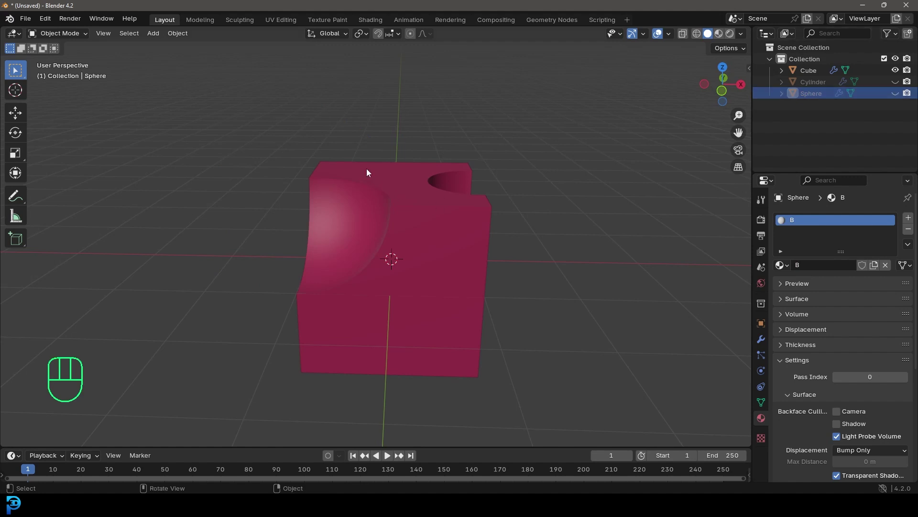
Select the cube and assign existing material B to a new second material slot.
{"action": "middle_click_drag", "start_coordinate": [367, 172], "coordinate": [381, 185]}
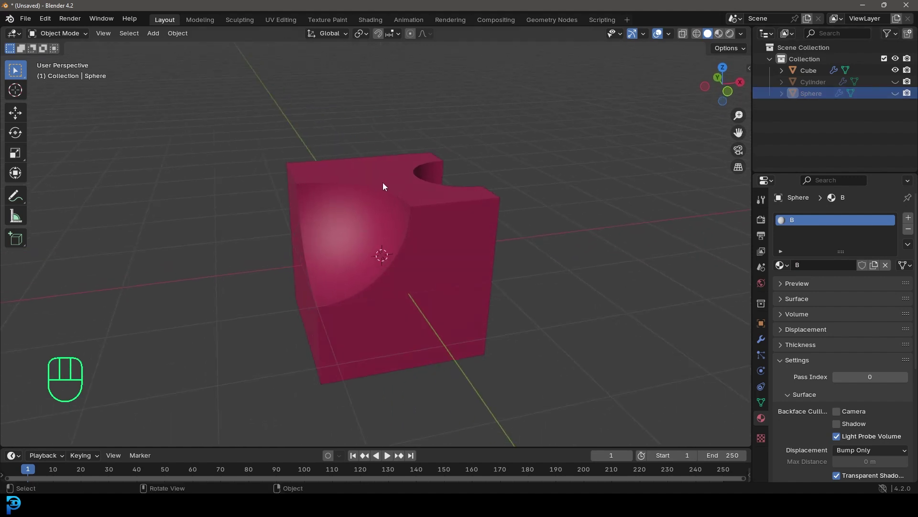
{"action": "left_click", "coordinate": [380, 165]}
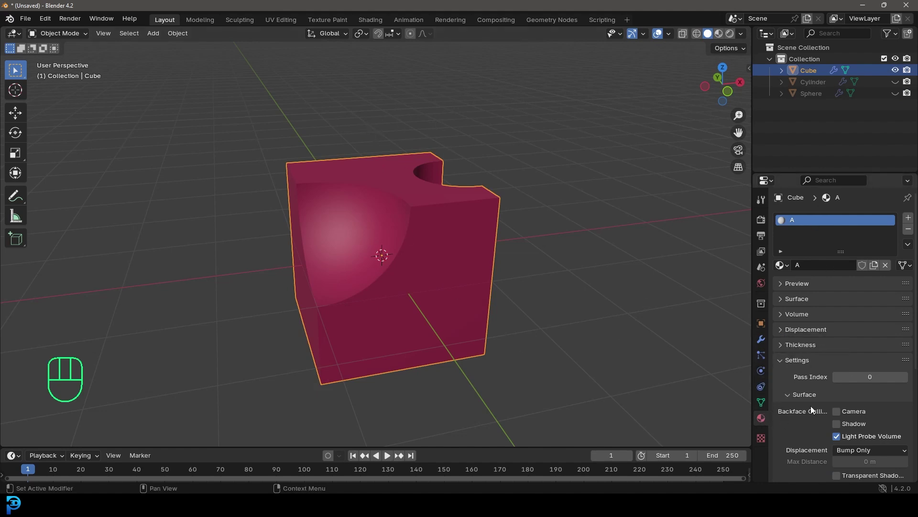
{"action": "left_click", "coordinate": [908, 217]}
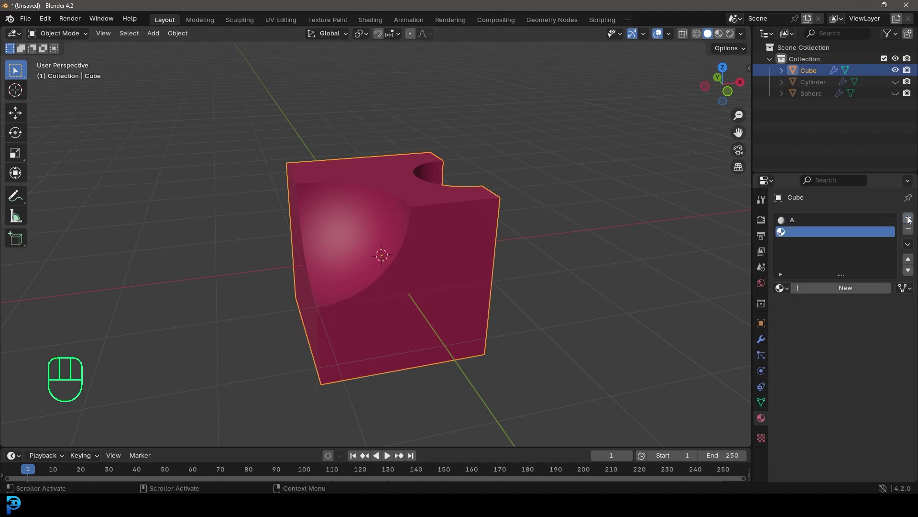
{"action": "left_click", "coordinate": [782, 286]}
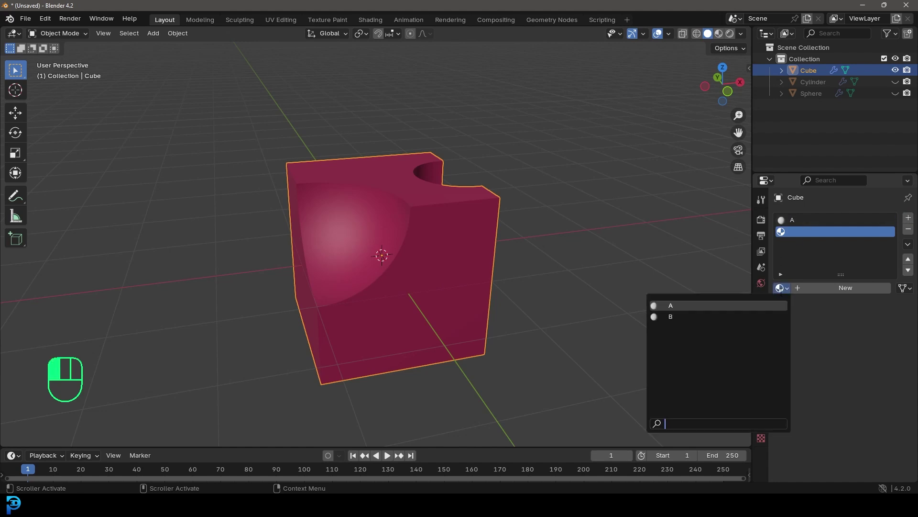
{"action": "left_click", "coordinate": [689, 316]}
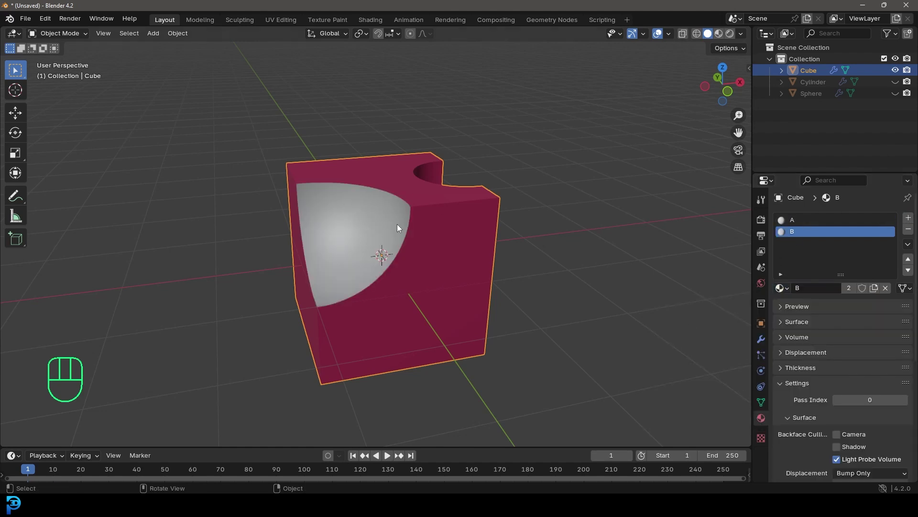
{"action": "middle_click_drag", "start_coordinate": [397, 224], "coordinate": [443, 197]}
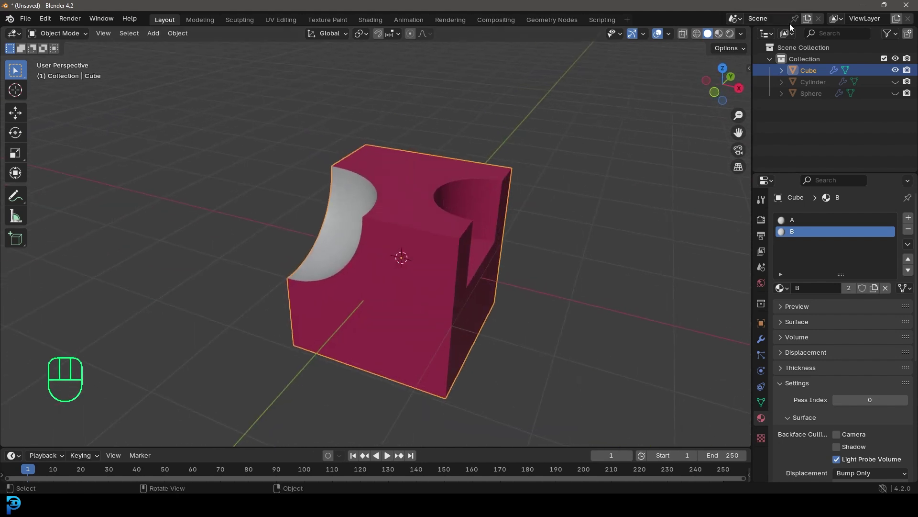
Unhide the cylinder and give it a new material named C.
{"action": "left_click", "coordinate": [896, 82]}
{"action": "left_click", "coordinate": [523, 187]}
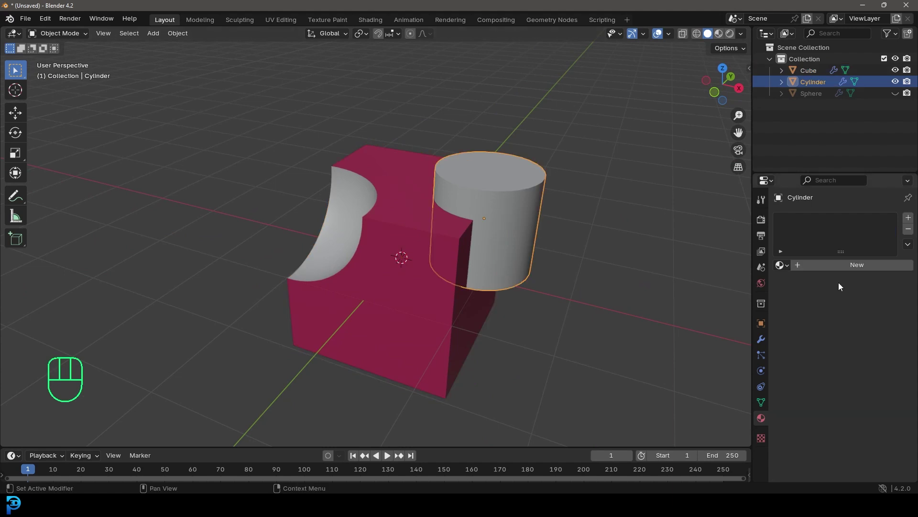
{"action": "left_click", "coordinate": [850, 265]}
{"action": "left_click", "coordinate": [827, 266]}
{"action": "type", "text": "C"}
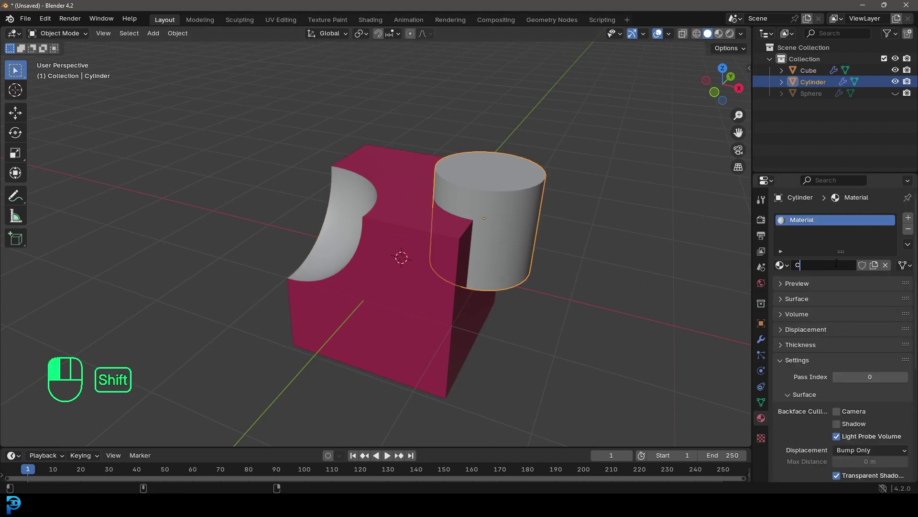
{"action": "key", "text": "Return"}
Set material C's viewport display colour to yellow, hide the cylinder, and reselect the cube.
{"action": "left_click", "coordinate": [794, 363]}
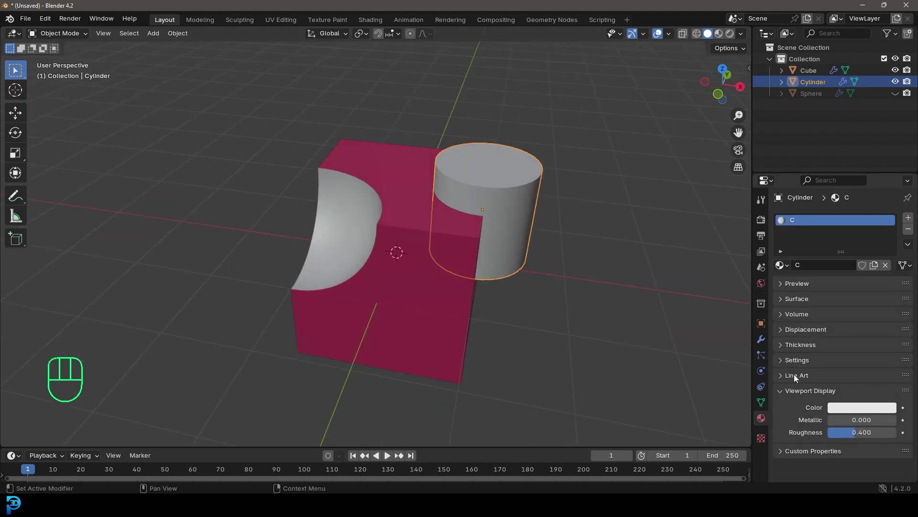
{"action": "left_click", "coordinate": [878, 412]}
{"action": "left_click", "coordinate": [824, 323]}
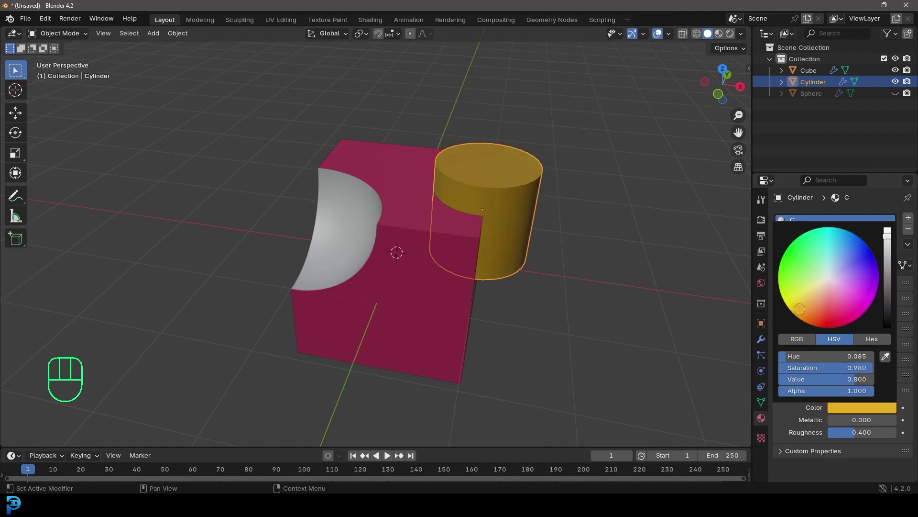
{"action": "left_click", "coordinate": [895, 81]}
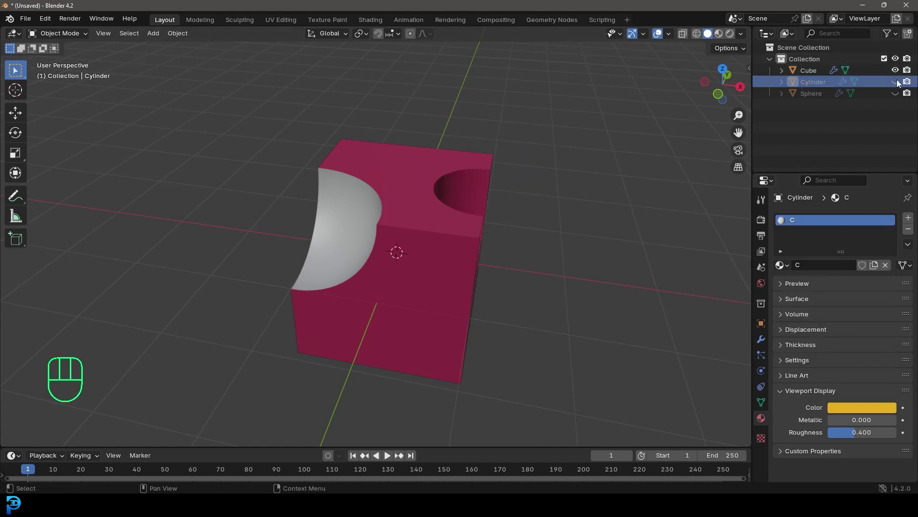
{"action": "left_click", "coordinate": [417, 168]}
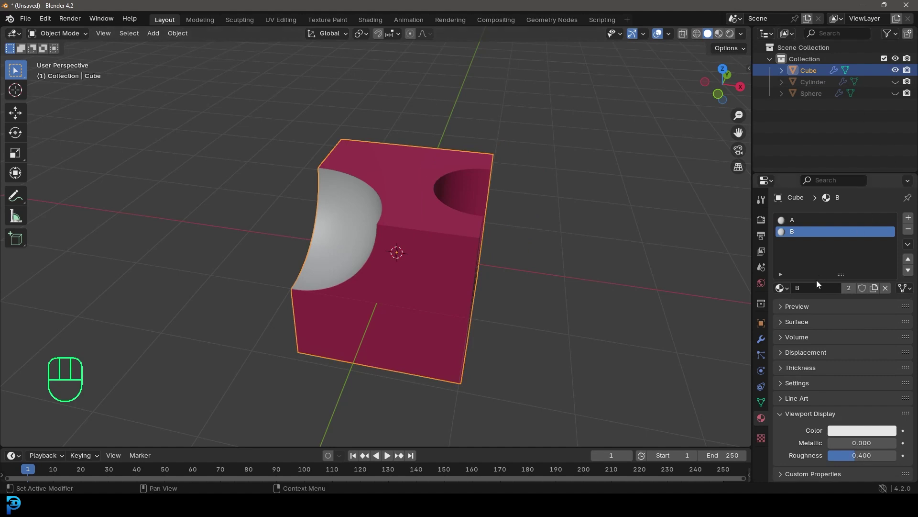
Assign material C to a third material slot on the cube and inspect it from above.
{"action": "left_click", "coordinate": [908, 217]}
{"action": "left_click", "coordinate": [784, 287]}
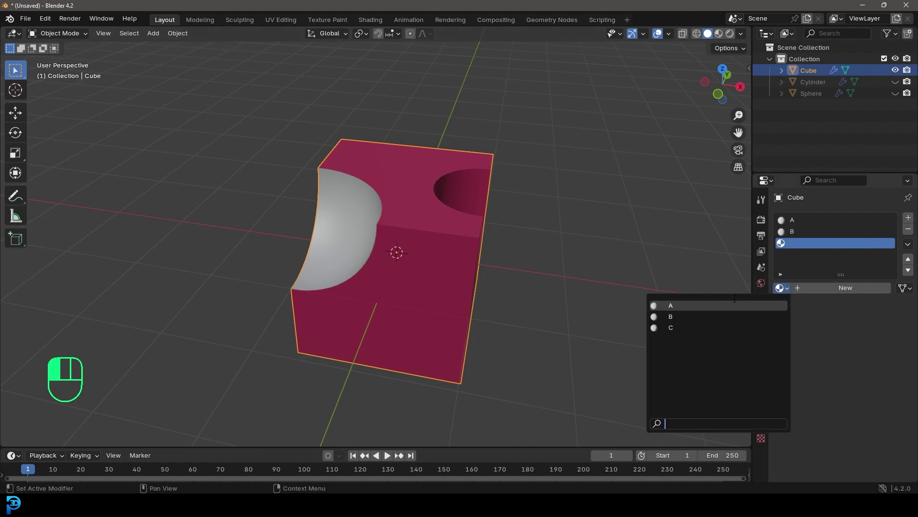
{"action": "left_click", "coordinate": [688, 329]}
{"action": "middle_click_drag", "start_coordinate": [688, 329], "coordinate": [525, 172]}
{"action": "middle_click_drag", "start_coordinate": [372, 260], "coordinate": [339, 152]}
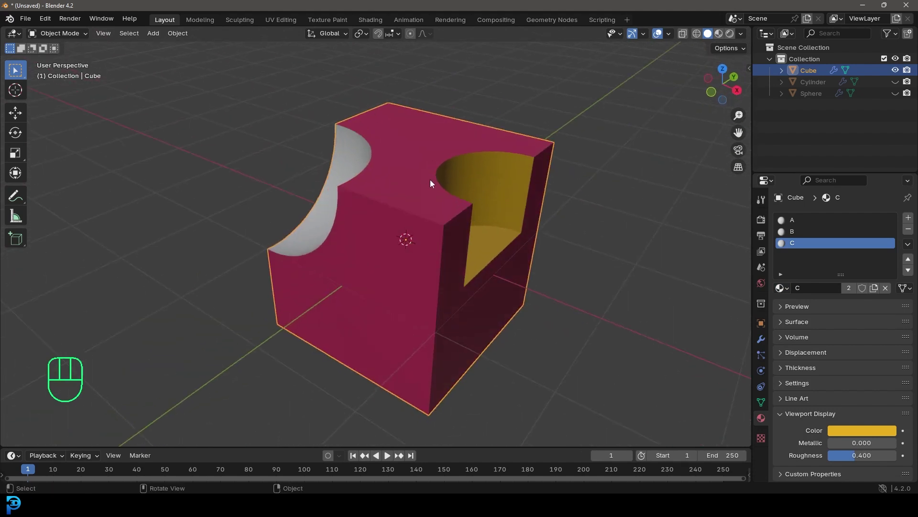
Review the cube's Sphere and Cylinder Exact Difference Booleans and 30° Smooth by Angle modifiers.
{"action": "left_click", "coordinate": [761, 339]}
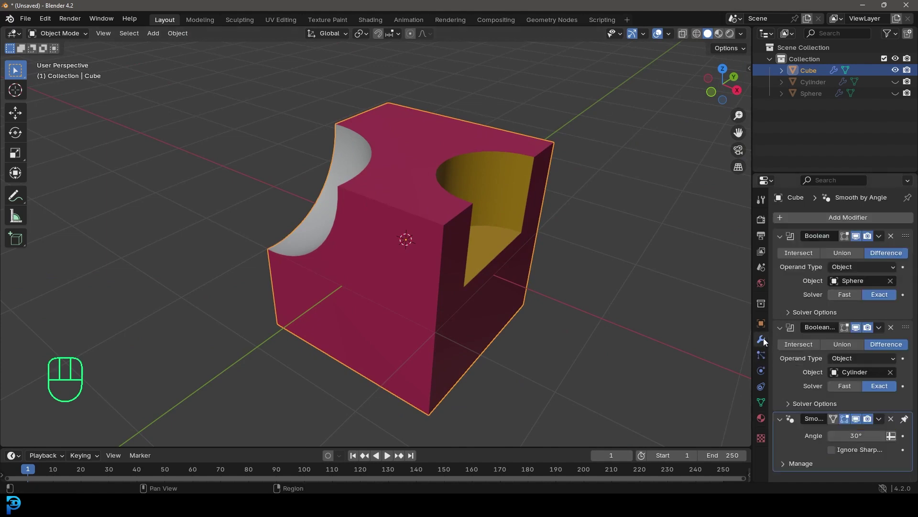
{"action": "left_click_drag", "start_coordinate": [879, 236], "coordinate": [851, 378]}
{"action": "left_click_drag", "start_coordinate": [879, 329], "coordinate": [437, 274]}
{"action": "middle_click_drag", "start_coordinate": [423, 242], "coordinate": [398, 214]}
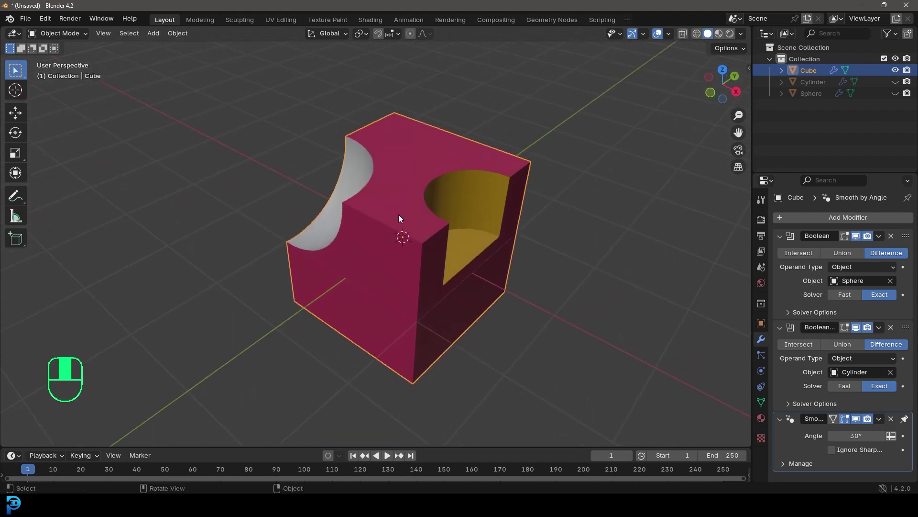